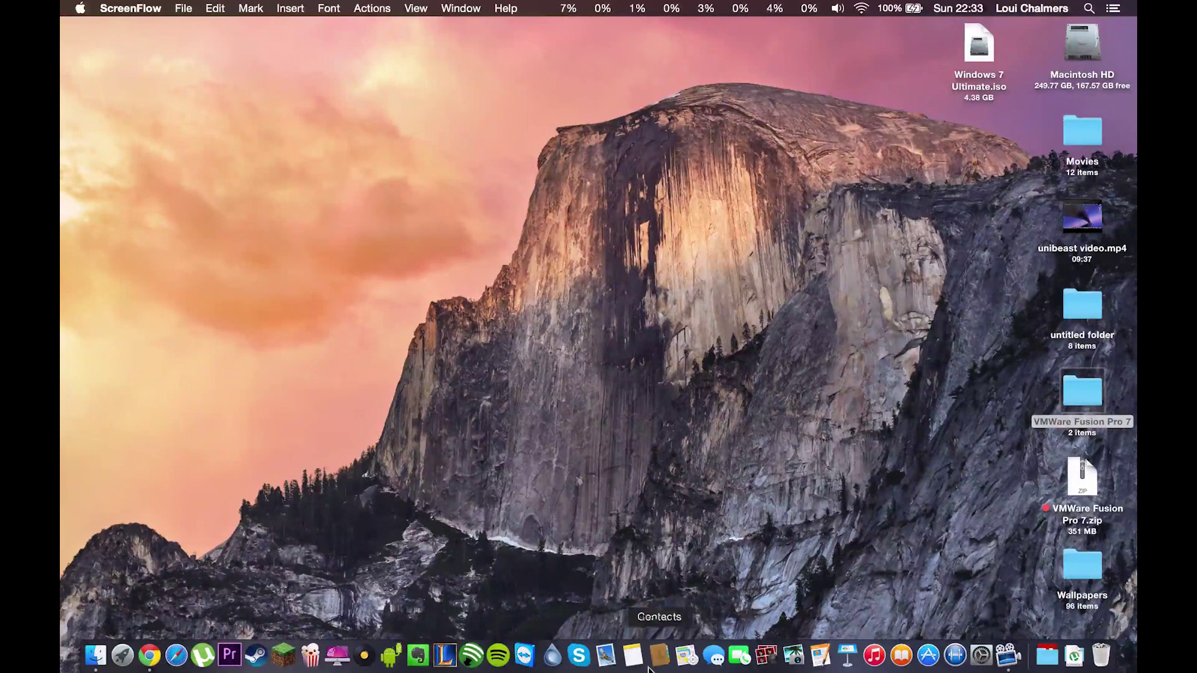
Show the requirements list in Notes and check Windows 7 Ultimate.iso on the desktop.
left_click(633, 655)
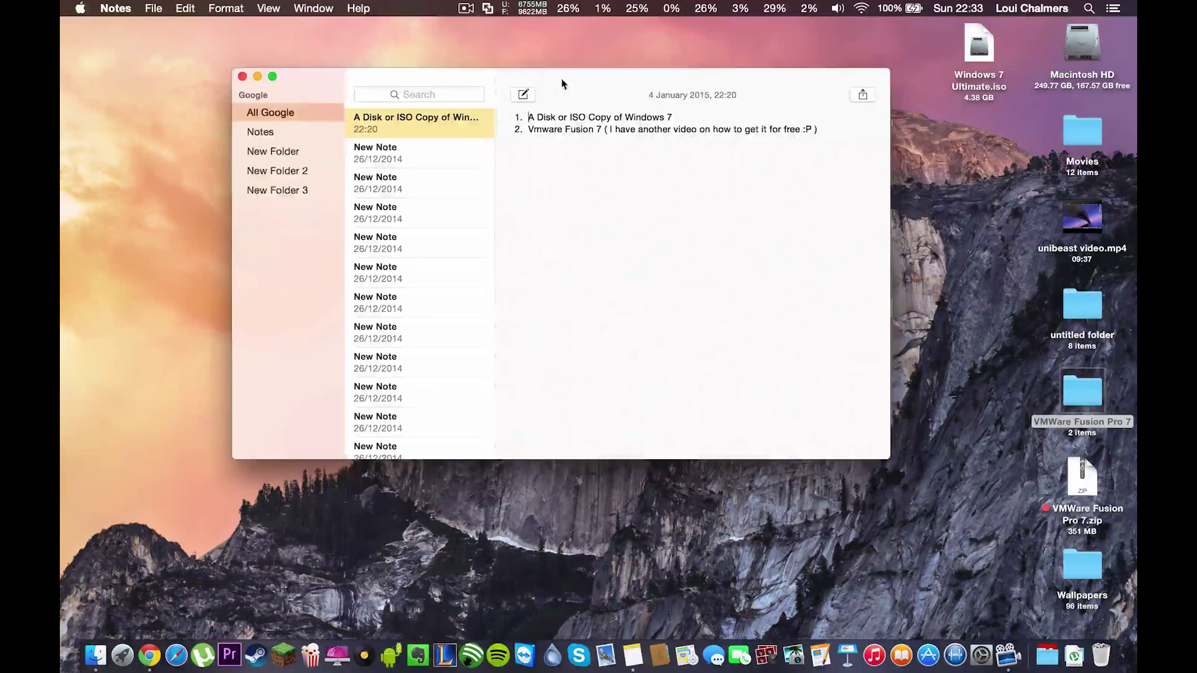
left_click_drag(564, 78, 507, 84)
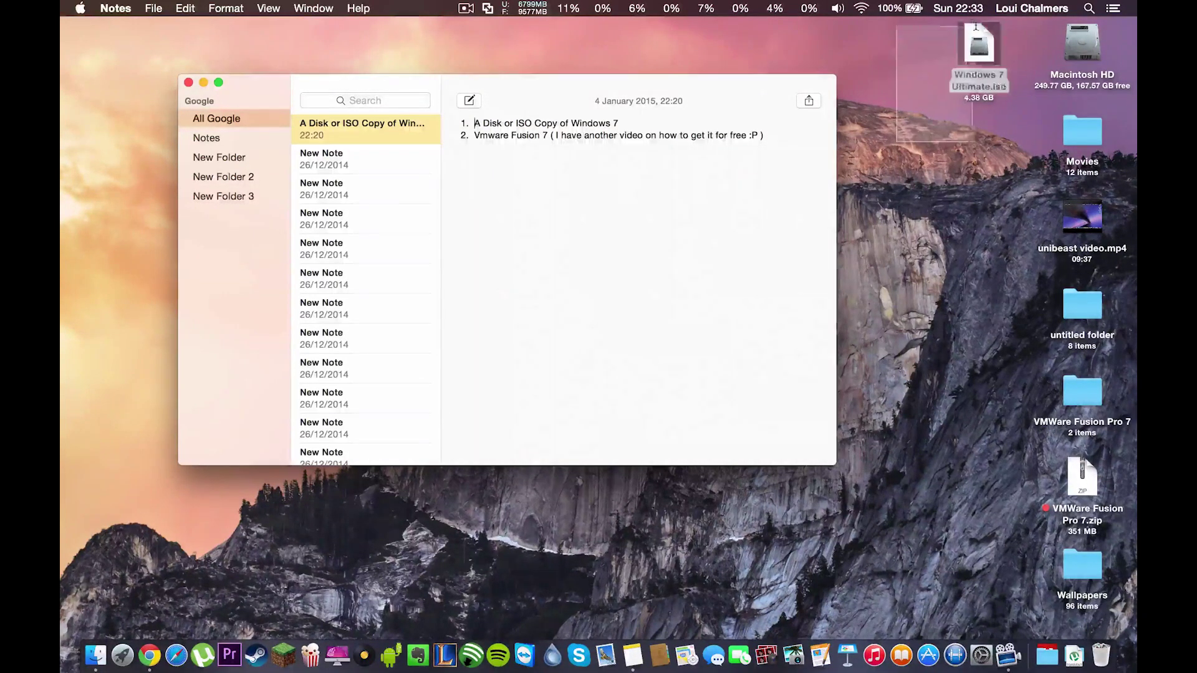
left_click(923, 125)
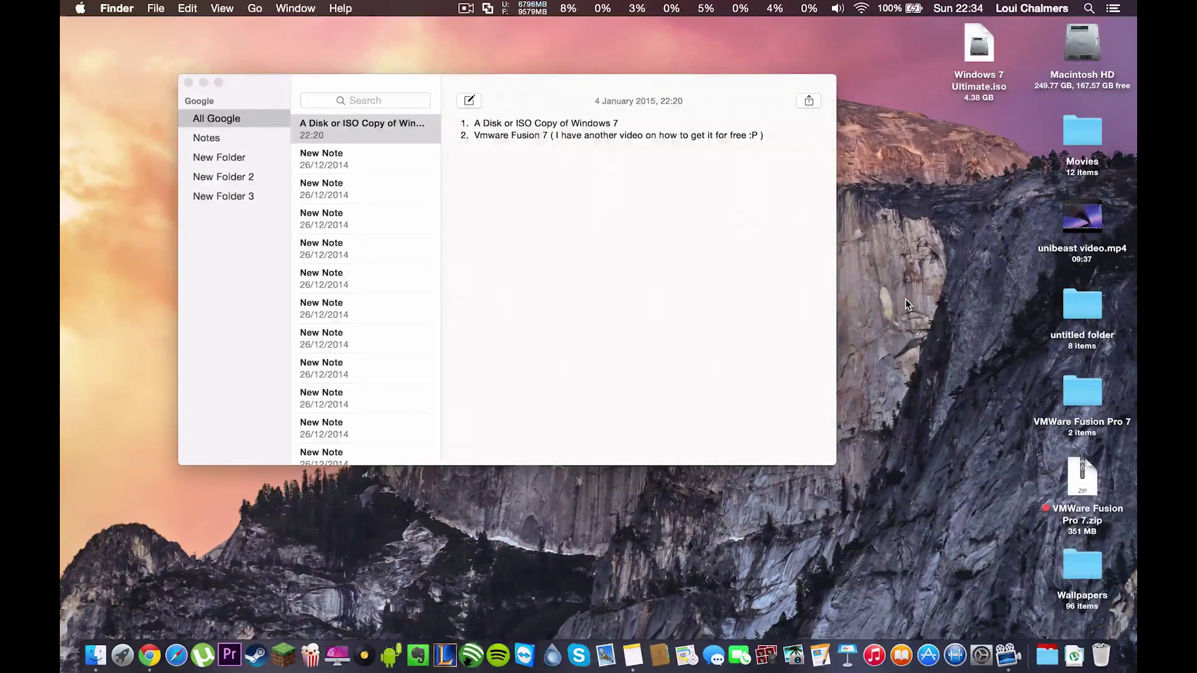
left_click_drag(909, 142, 1024, 12)
left_click(965, 182)
Close Notes and launch VMware Fusion from the Applications stack.
left_click(189, 80)
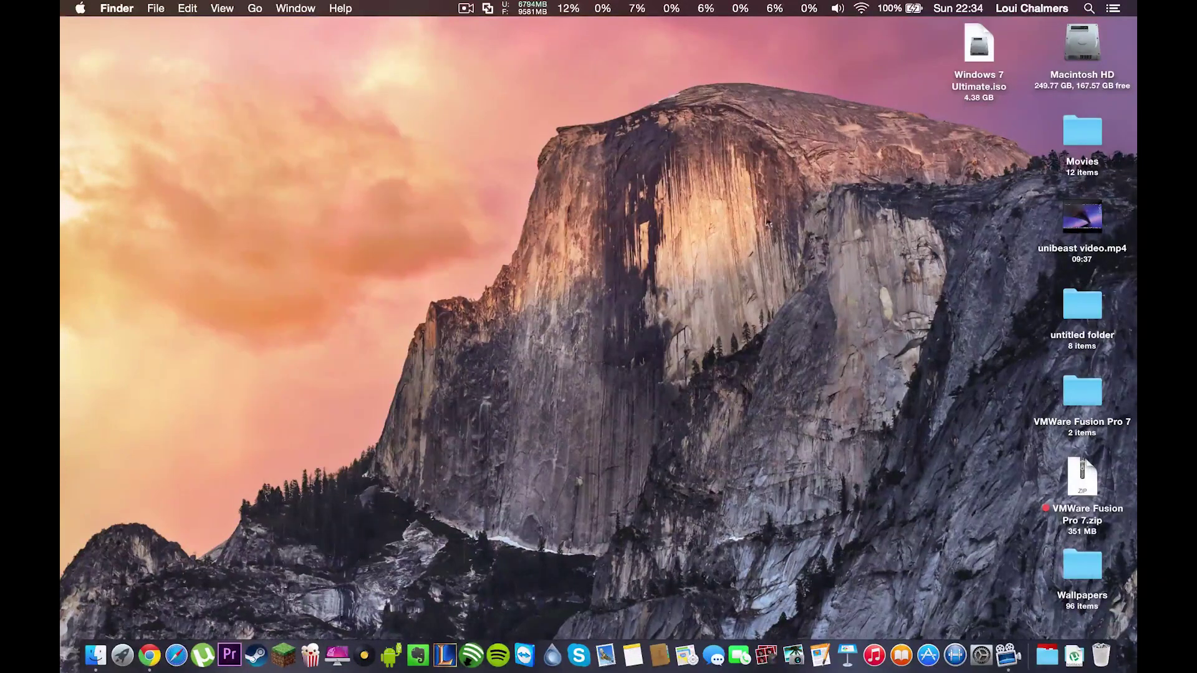
left_click(1047, 655)
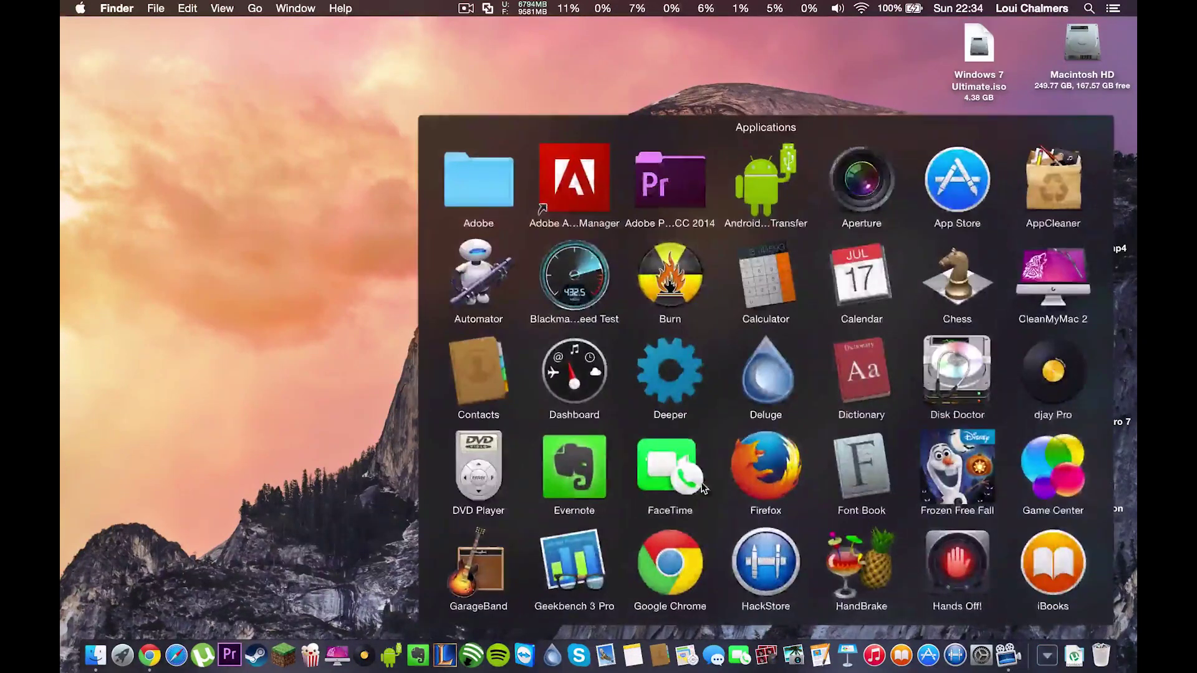
scroll(703, 489, "down", 10)
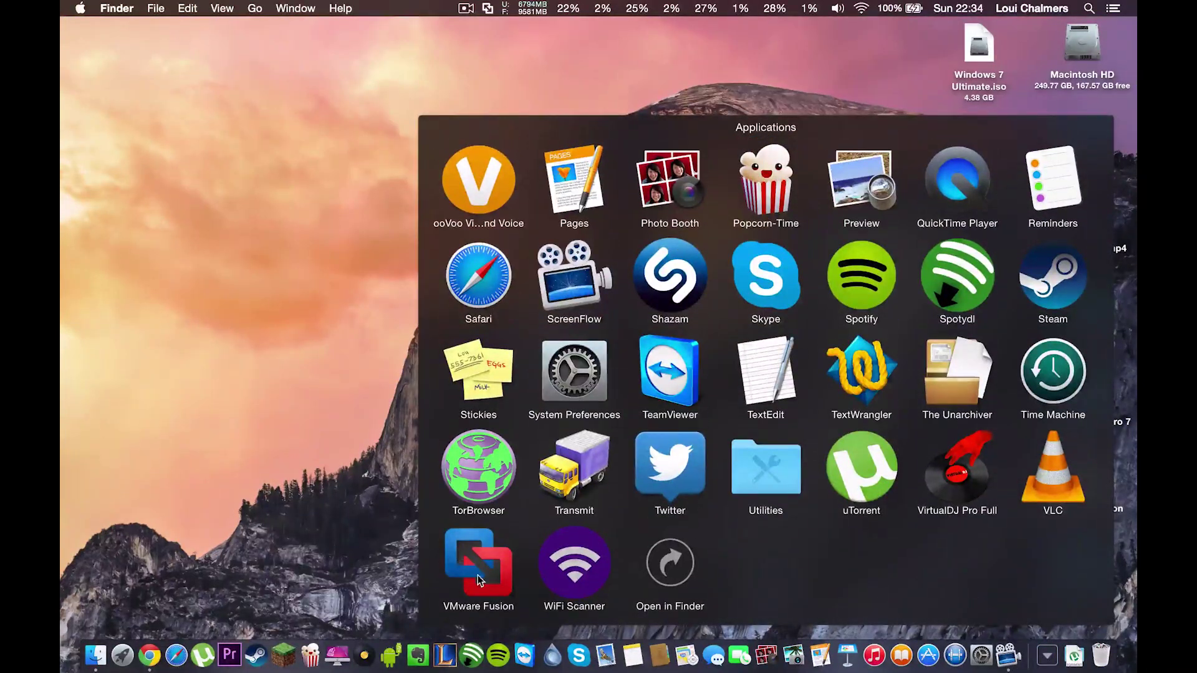
left_click(478, 575)
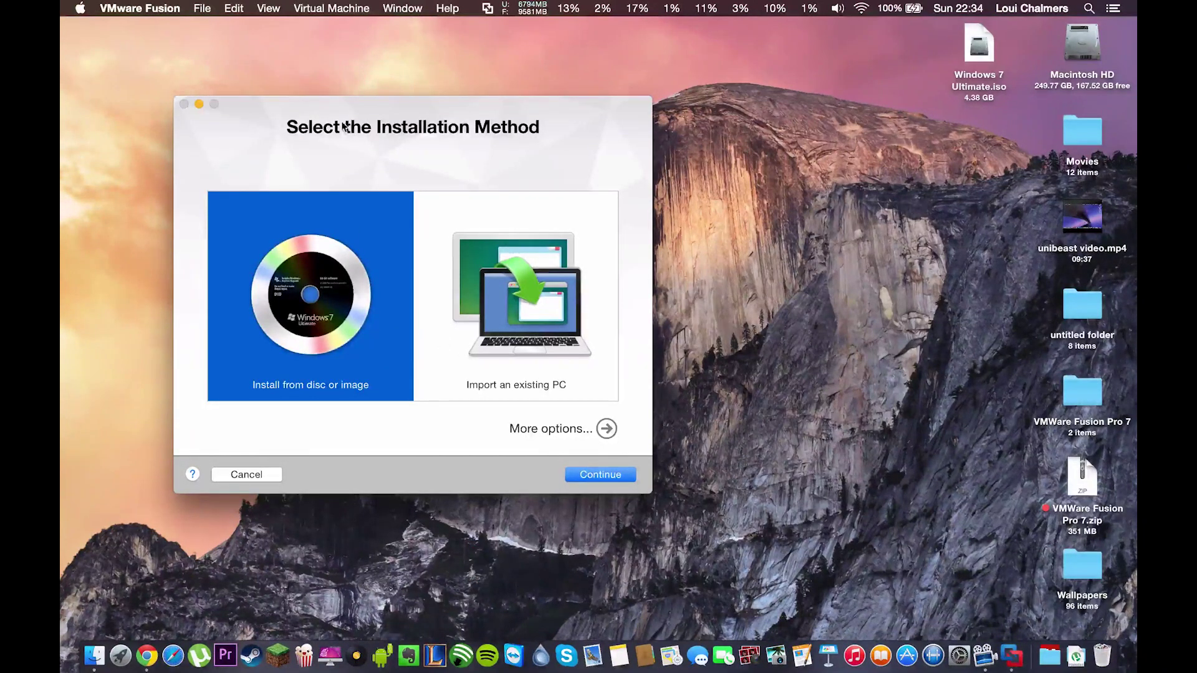
Reposition the installation method dialog and choose installing from a disc or image.
left_click_drag(343, 127, 306, 100)
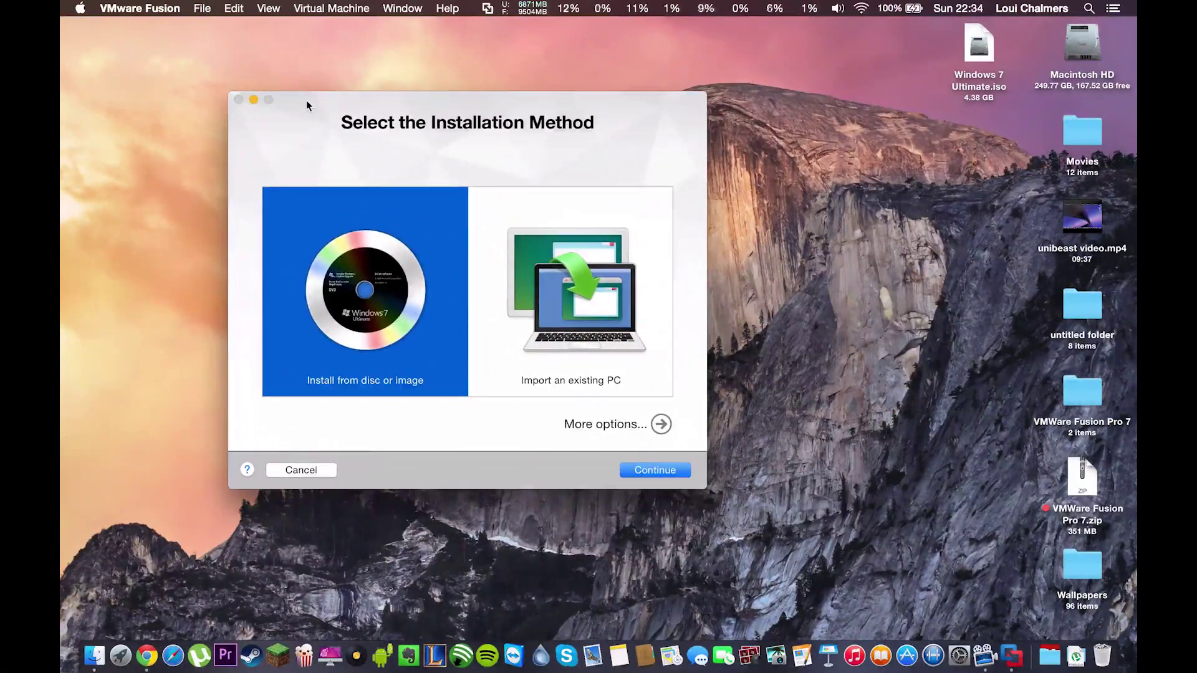
left_click_drag(404, 123, 418, 93)
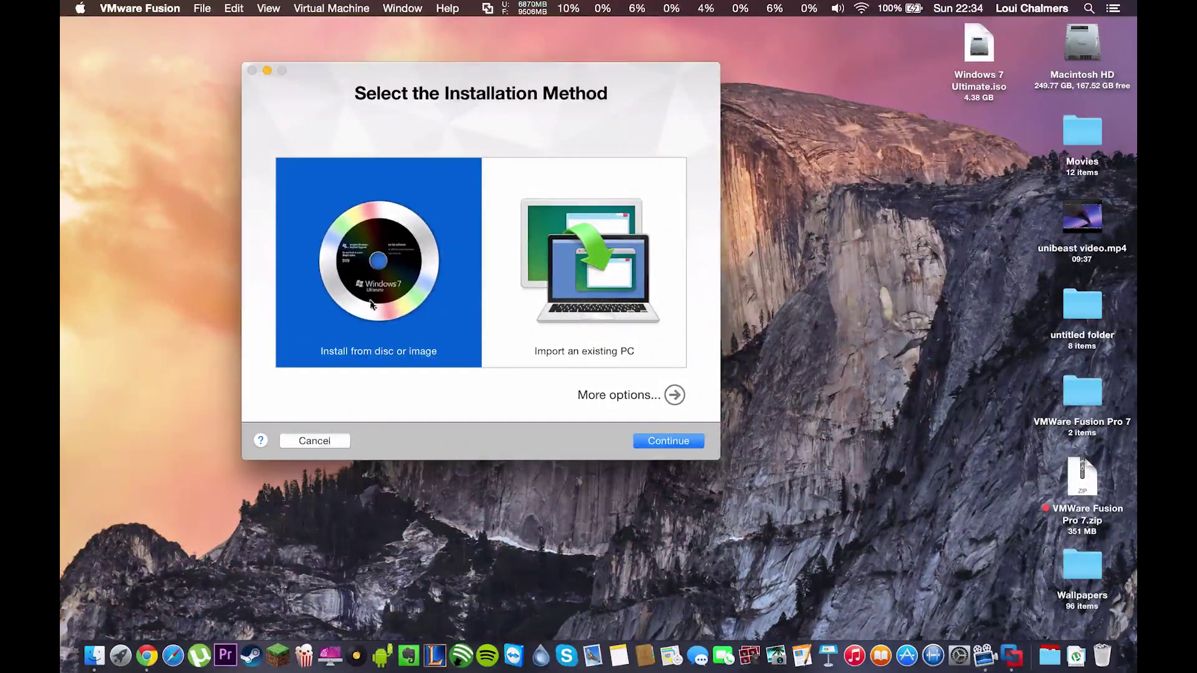
key("Right")
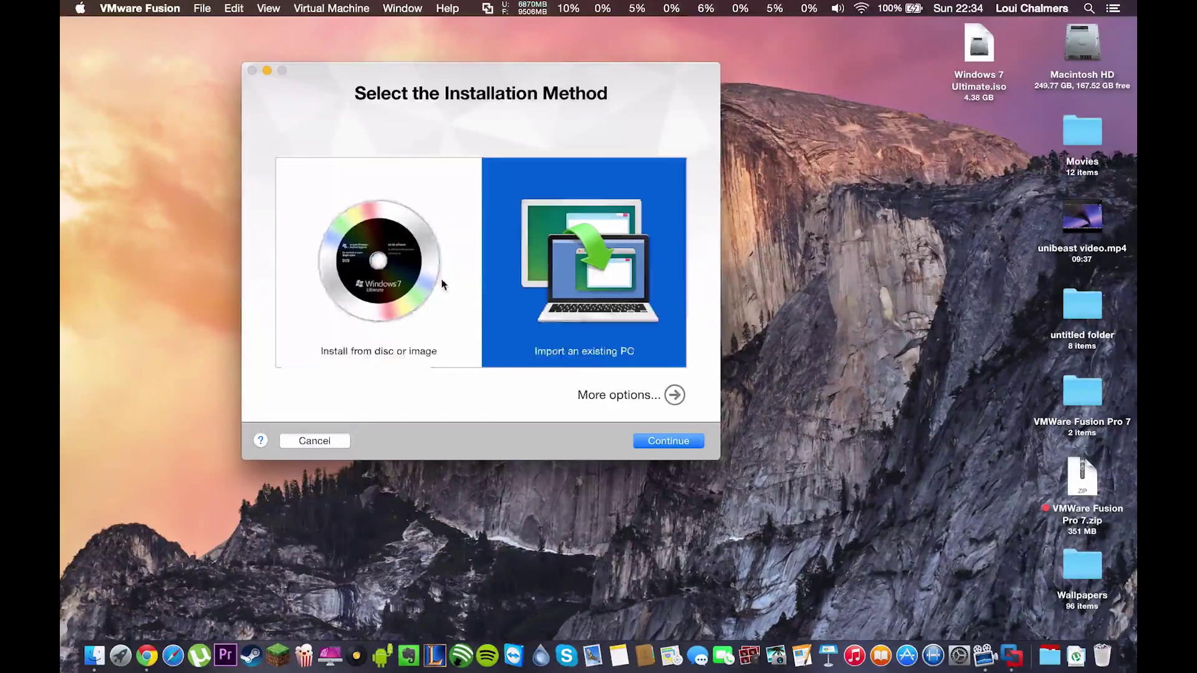
left_click(443, 284)
Pick Windows 7 Ultimate.iso from the Desktop as the install disc image and continue.
left_click(673, 436)
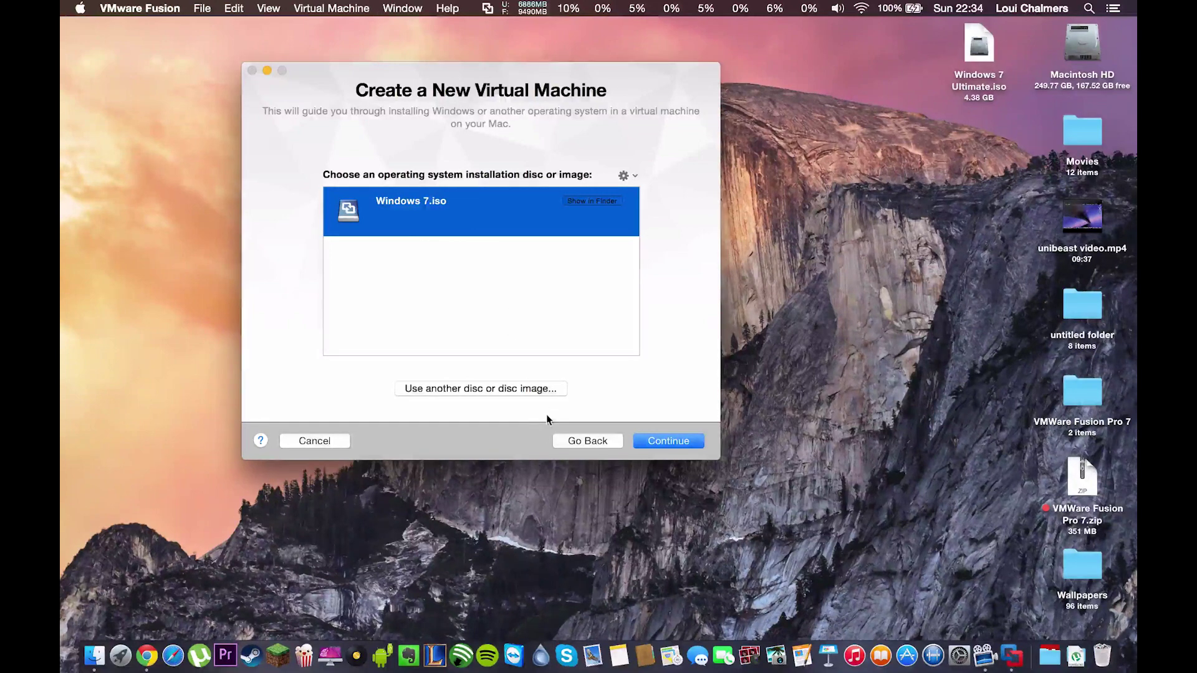
left_click(454, 395)
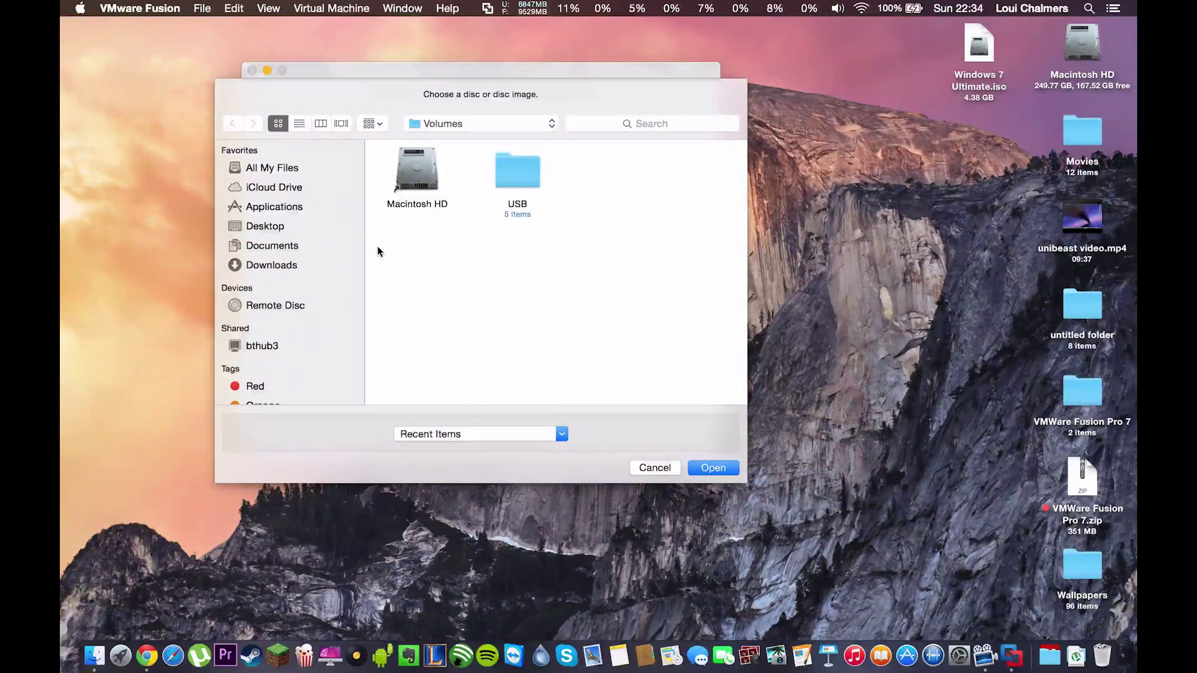
left_click(314, 226)
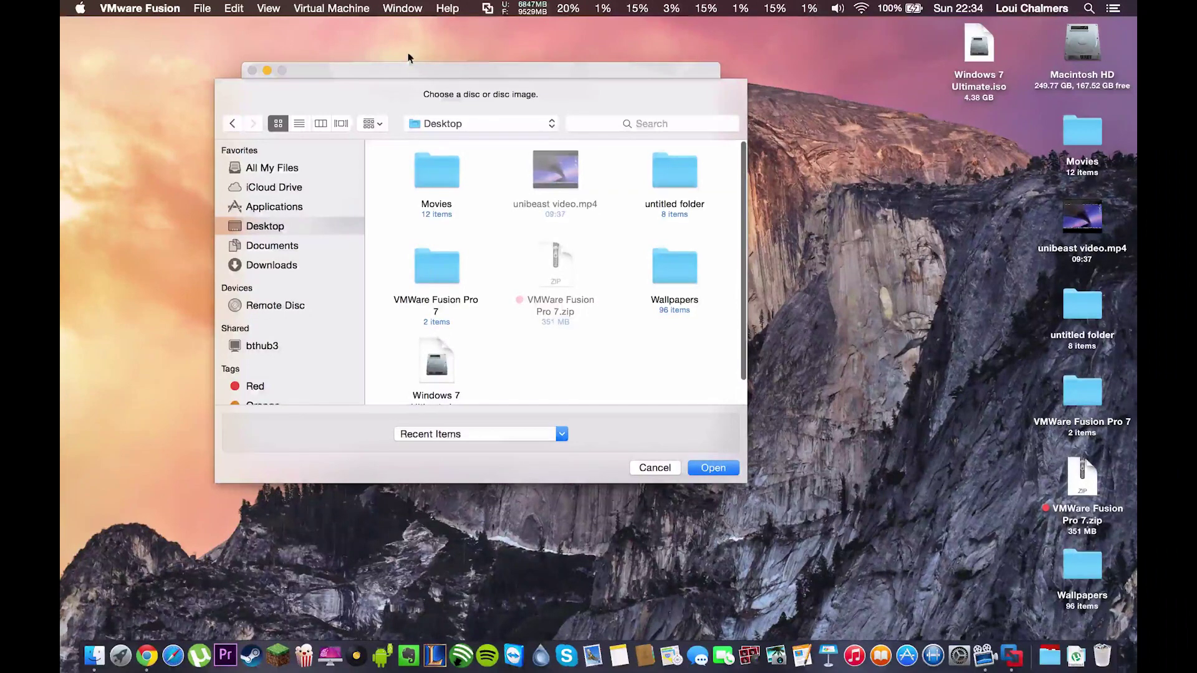
scroll(474, 293, "down", 2)
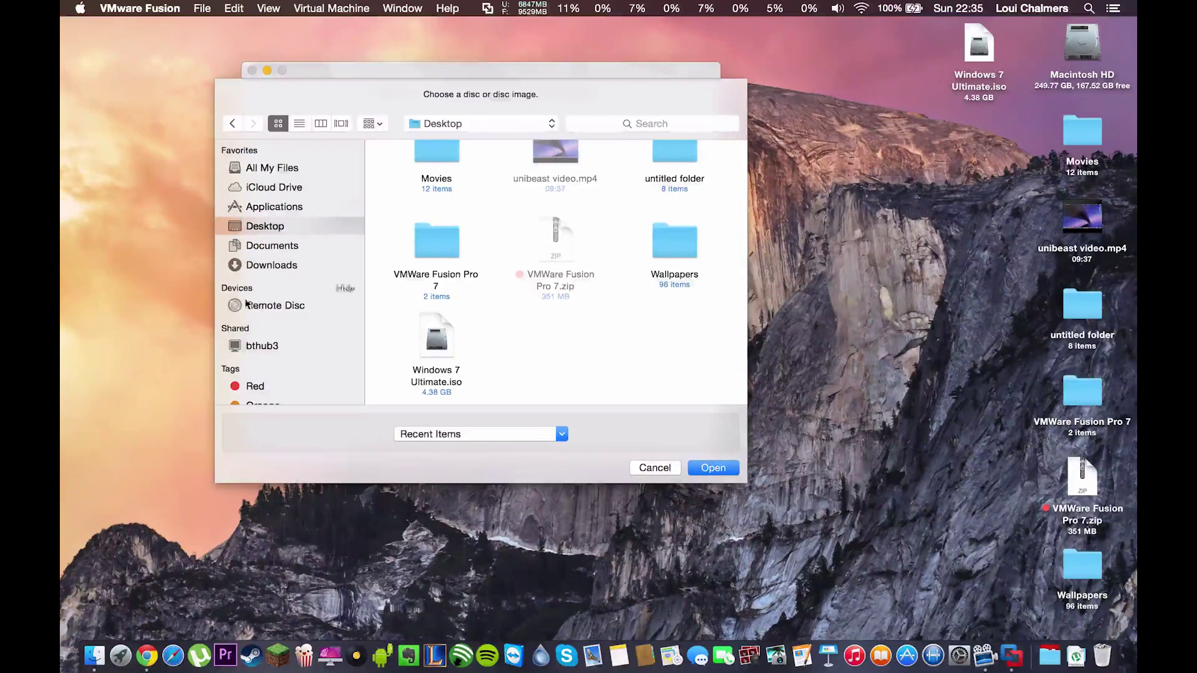
left_click(252, 309)
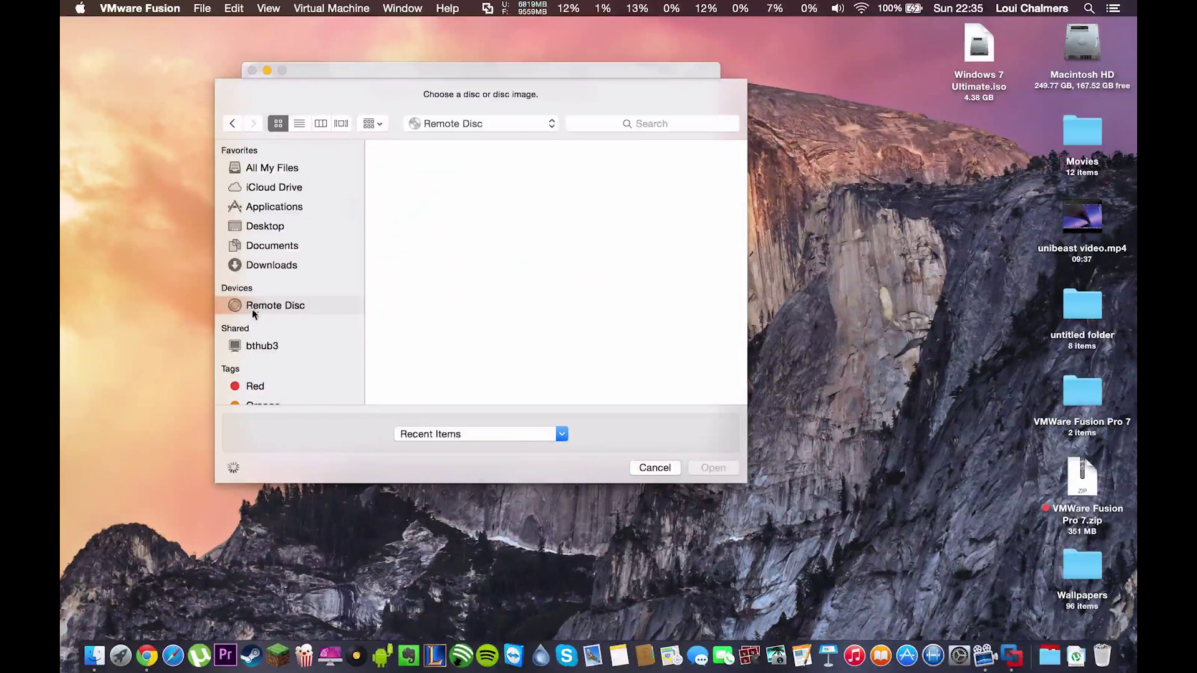
left_click(301, 229)
scroll(467, 381, "down", 2)
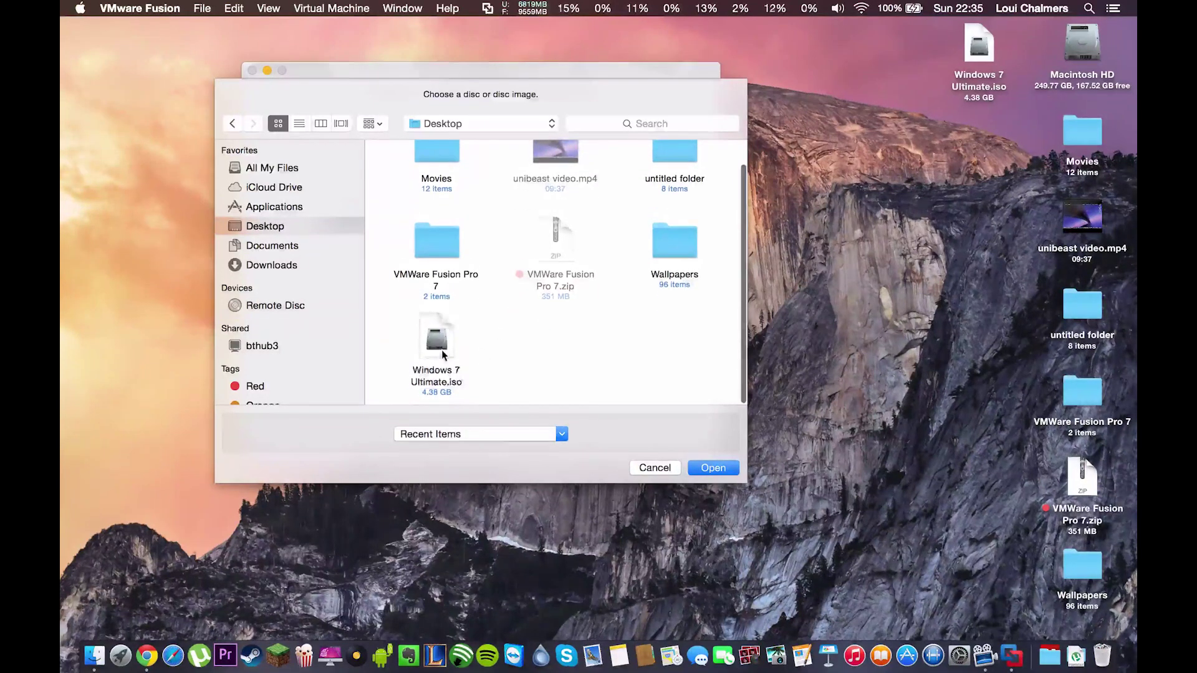
left_click(437, 346)
left_click(716, 469)
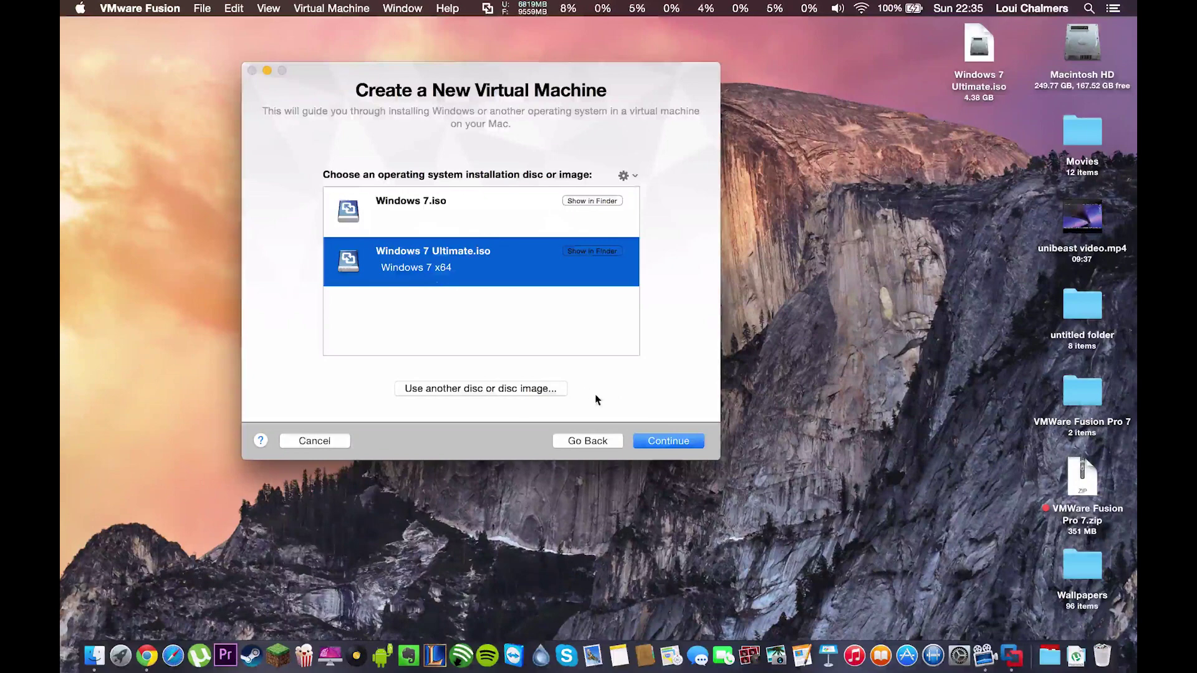
left_click(664, 444)
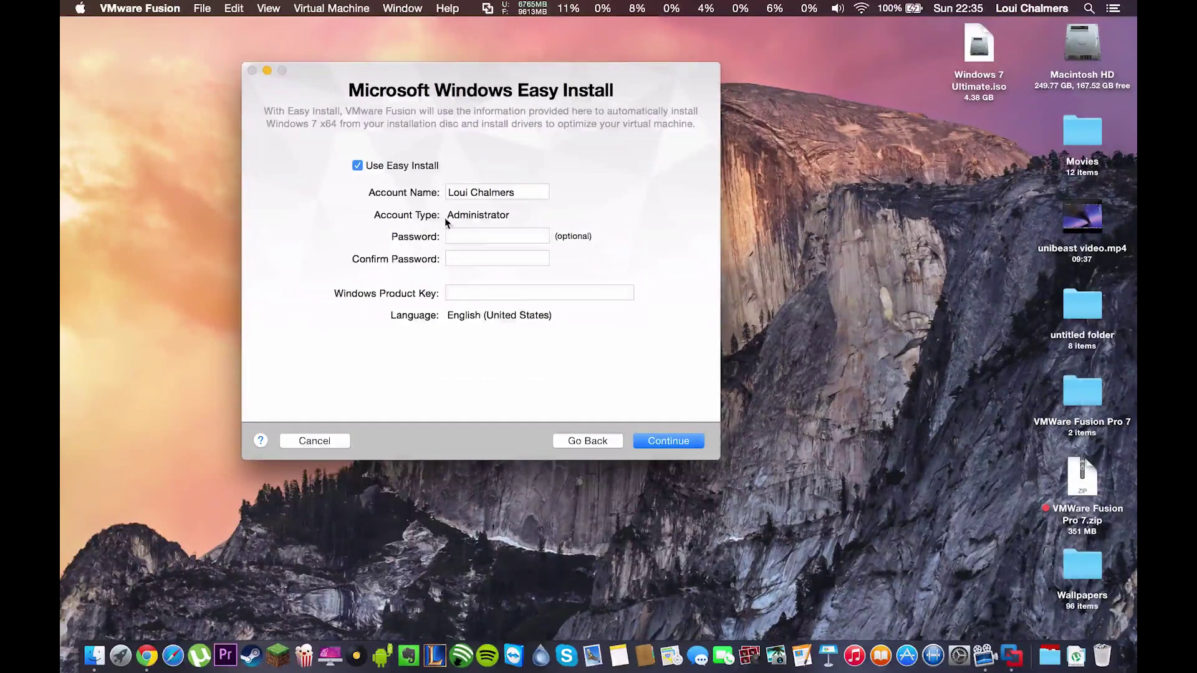
Review the optional Easy Install password fields, leaving both blank.
left_click_drag(340, 92, 340, 79)
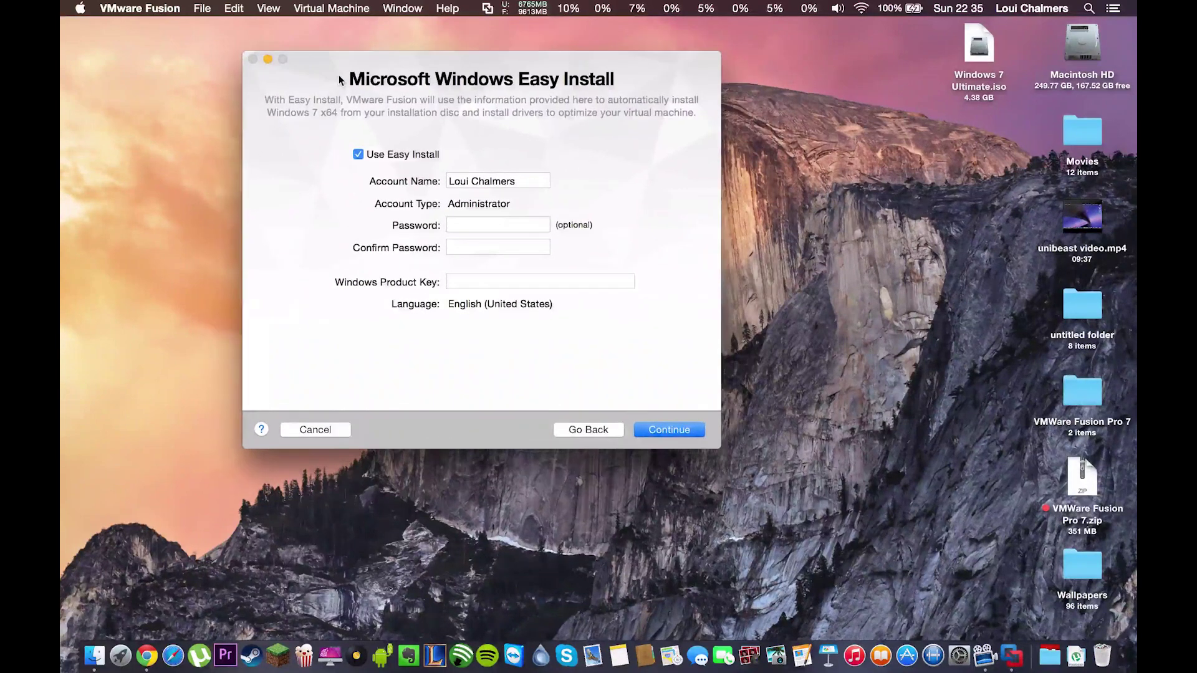
left_click(479, 224)
left_click(478, 245)
left_click(467, 225)
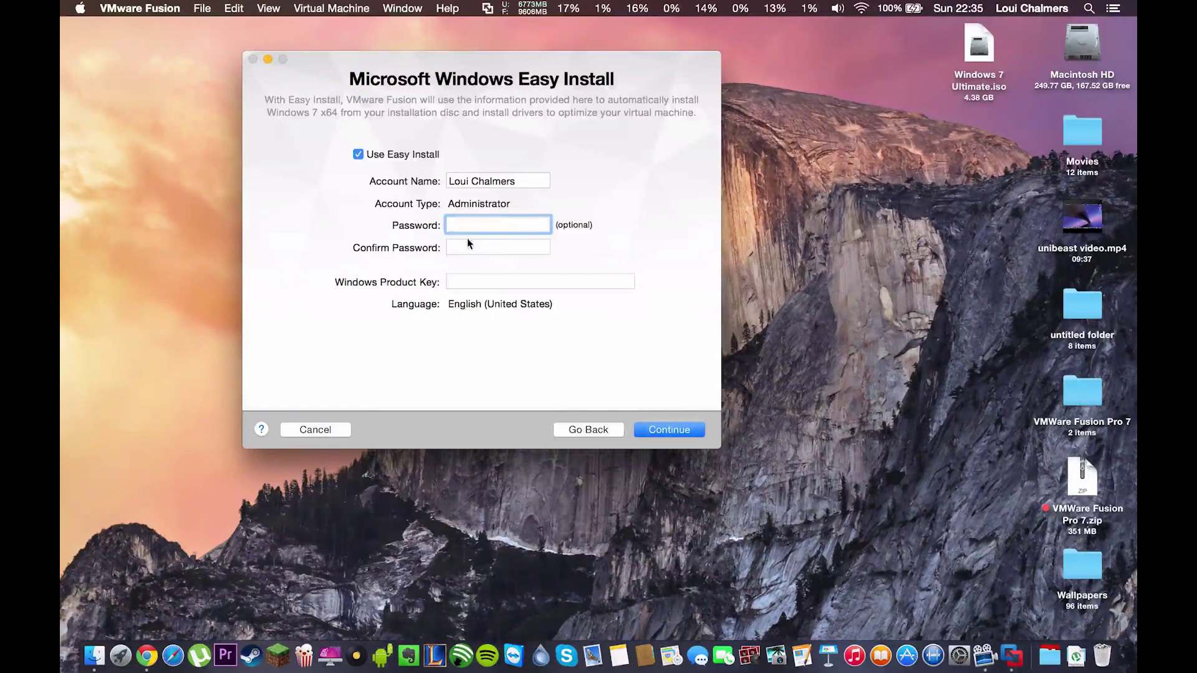
left_click(467, 240)
left_click(463, 226)
left_click(462, 243)
left_click(462, 225)
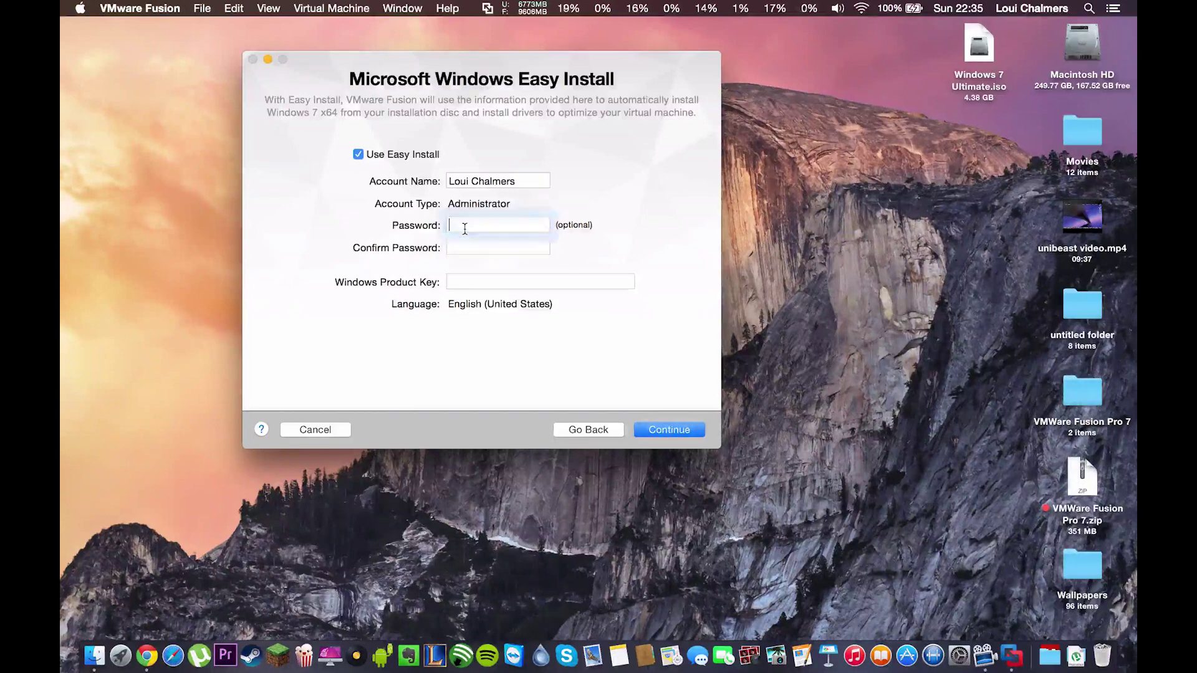
left_click(472, 249)
Leave the Windows Product Key empty and continue without a key.
left_click(469, 223)
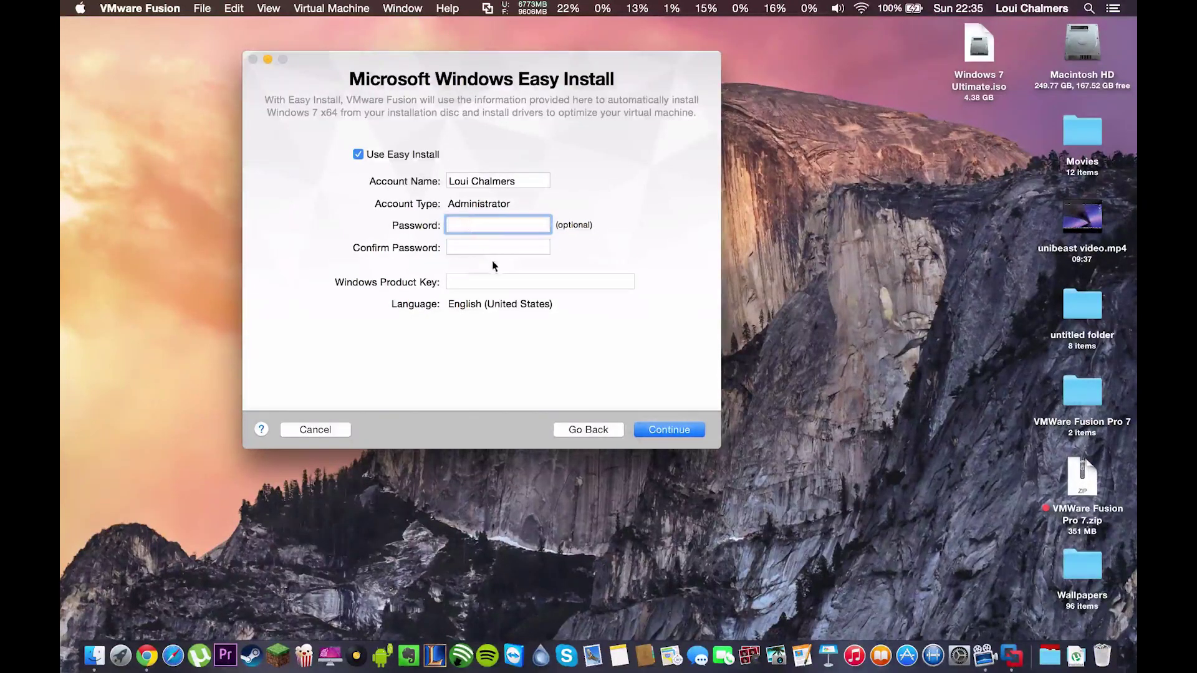
left_click(497, 284)
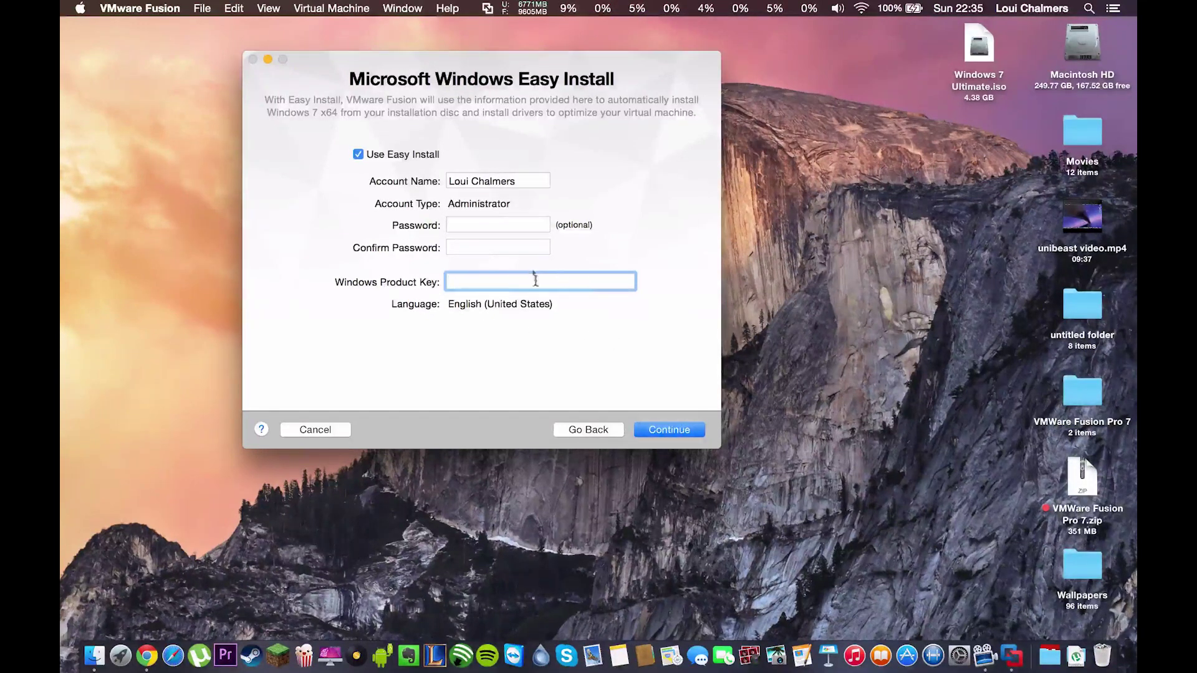
left_click(653, 429)
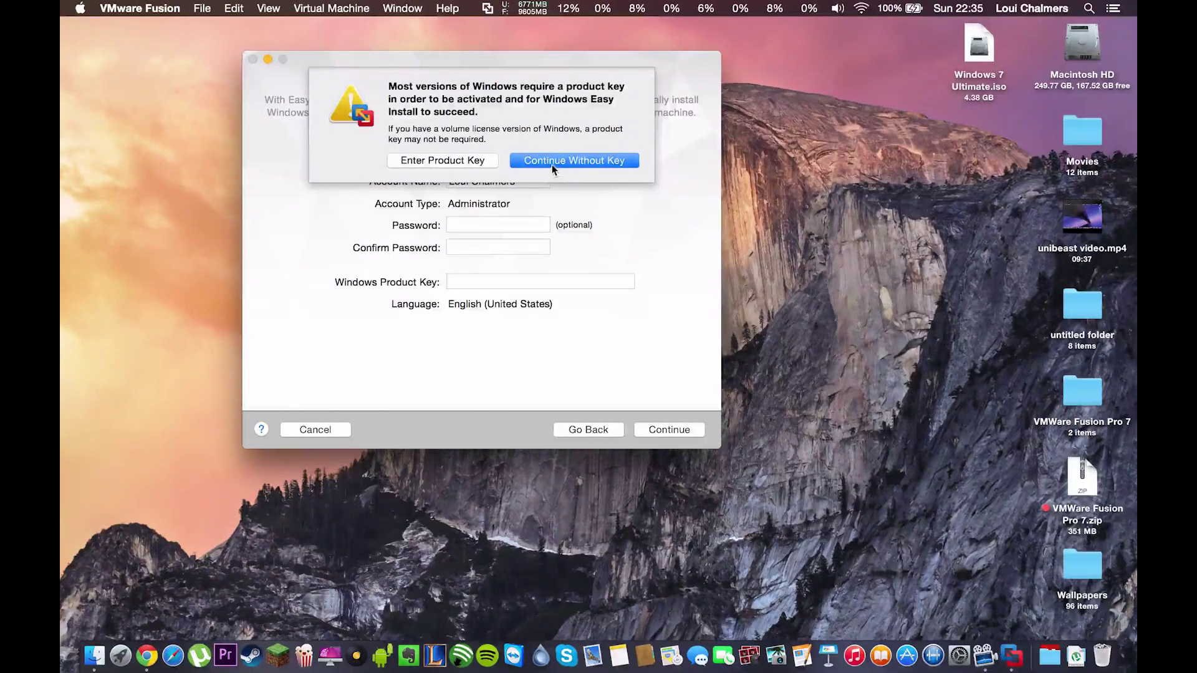
left_click(551, 163)
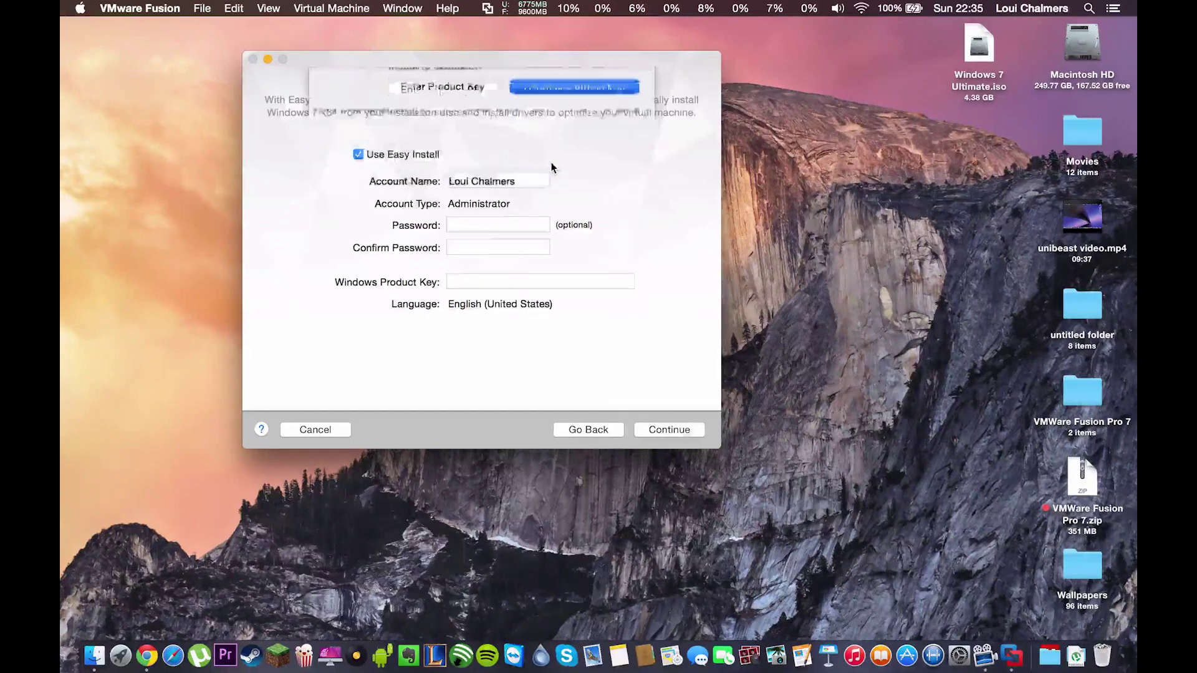
After toggling between More Seamless and More Isolated, keep More Isolated and continue to Finish.
left_click(413, 209)
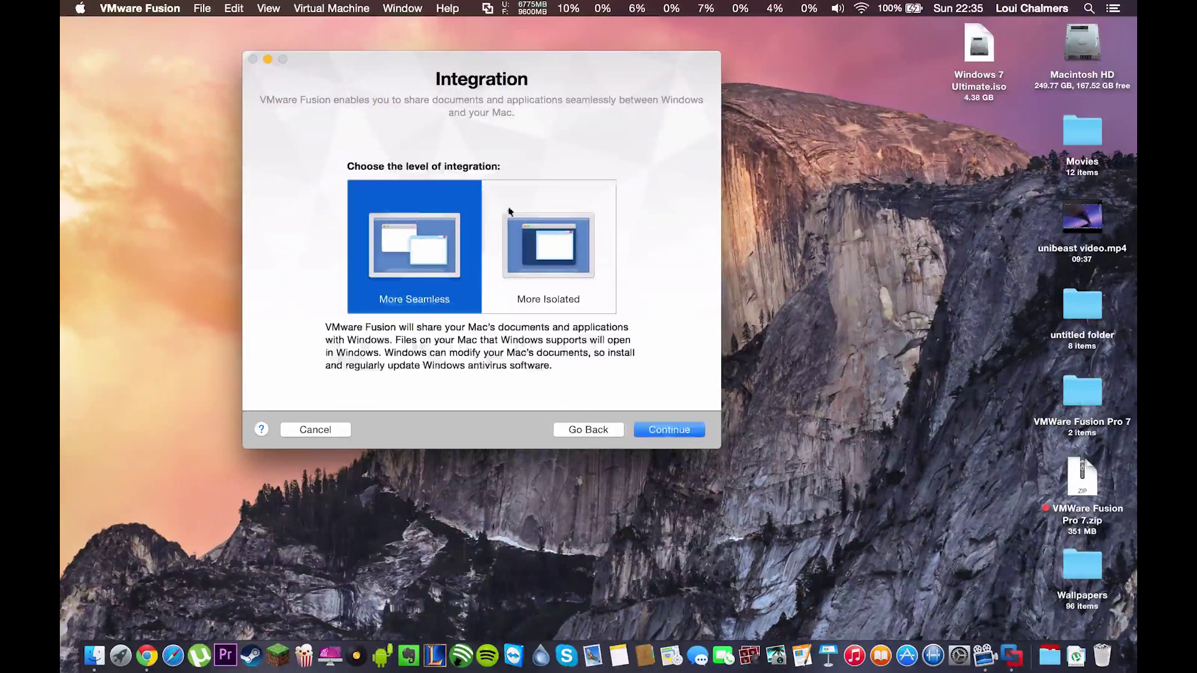
left_click(527, 224)
left_click(427, 206)
left_click(527, 220)
left_click(460, 222)
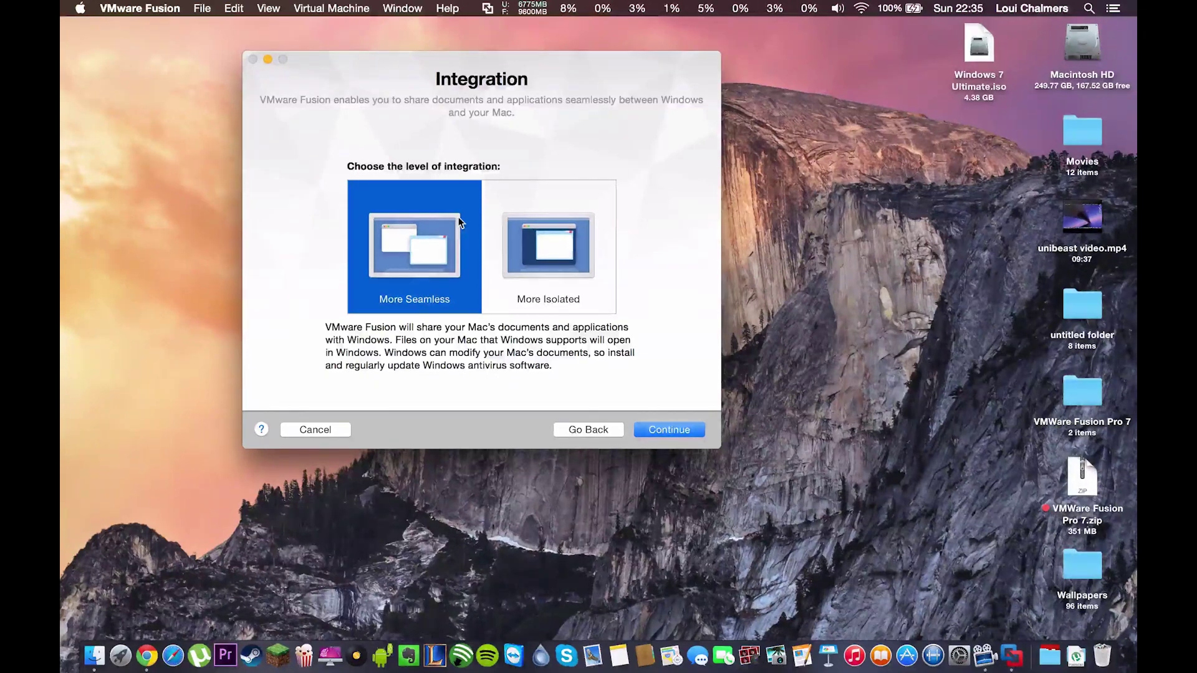
left_click(555, 268)
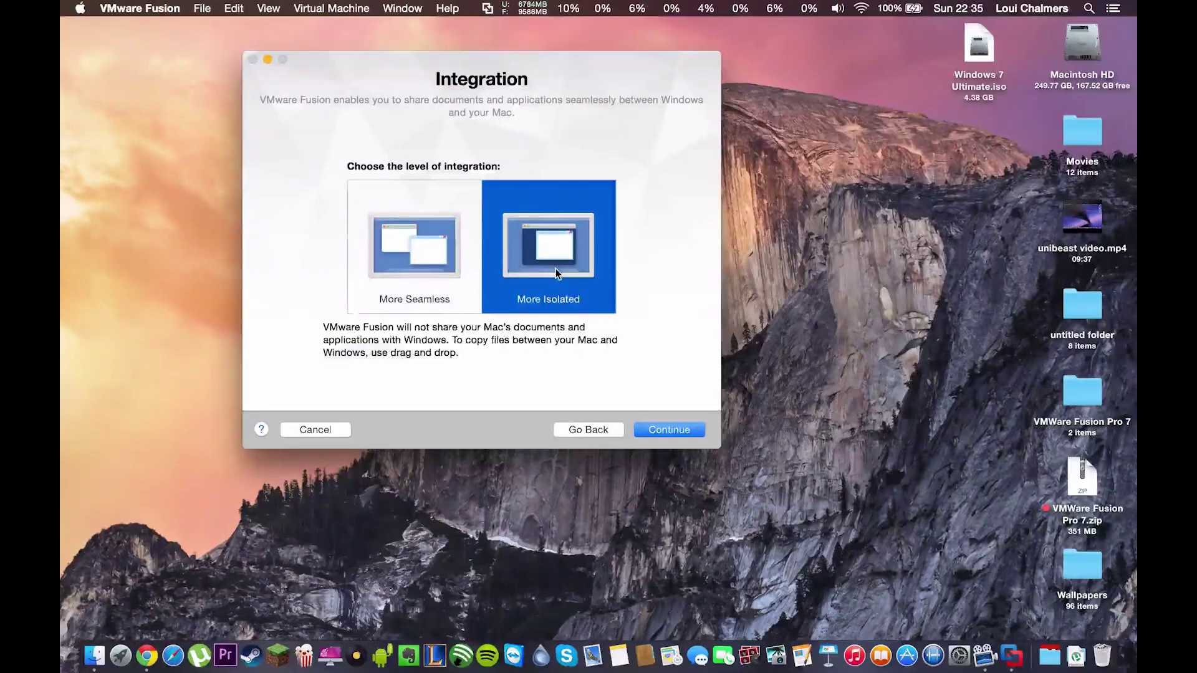
left_click(440, 254)
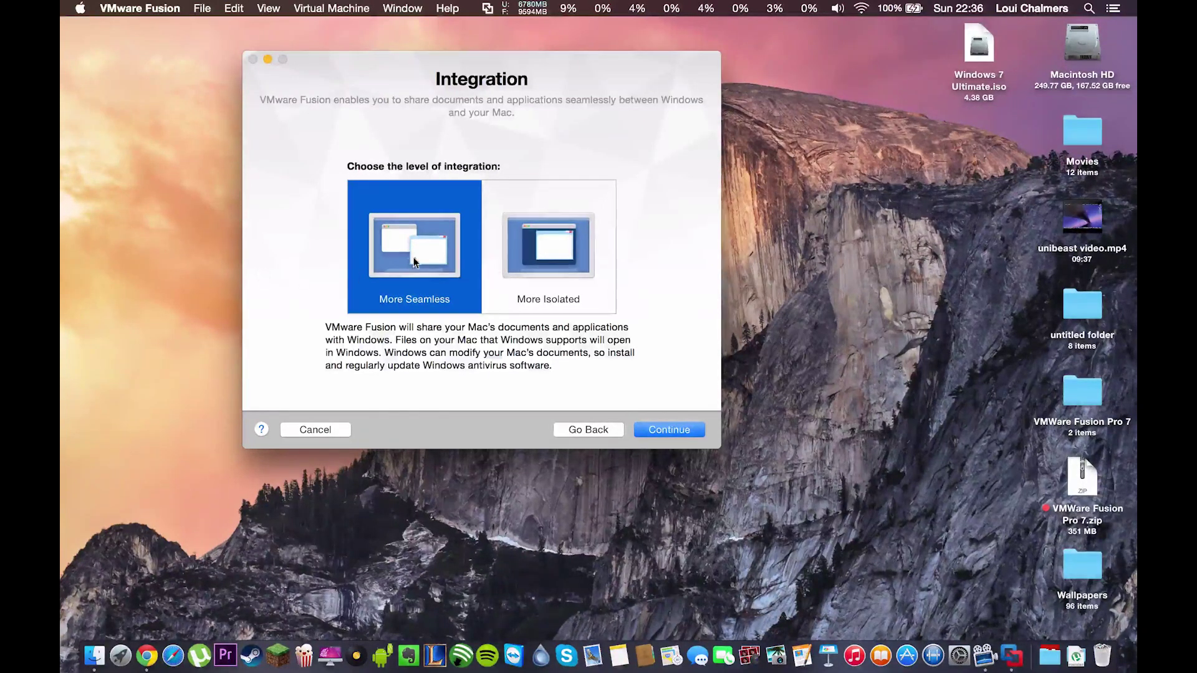
left_click(585, 233)
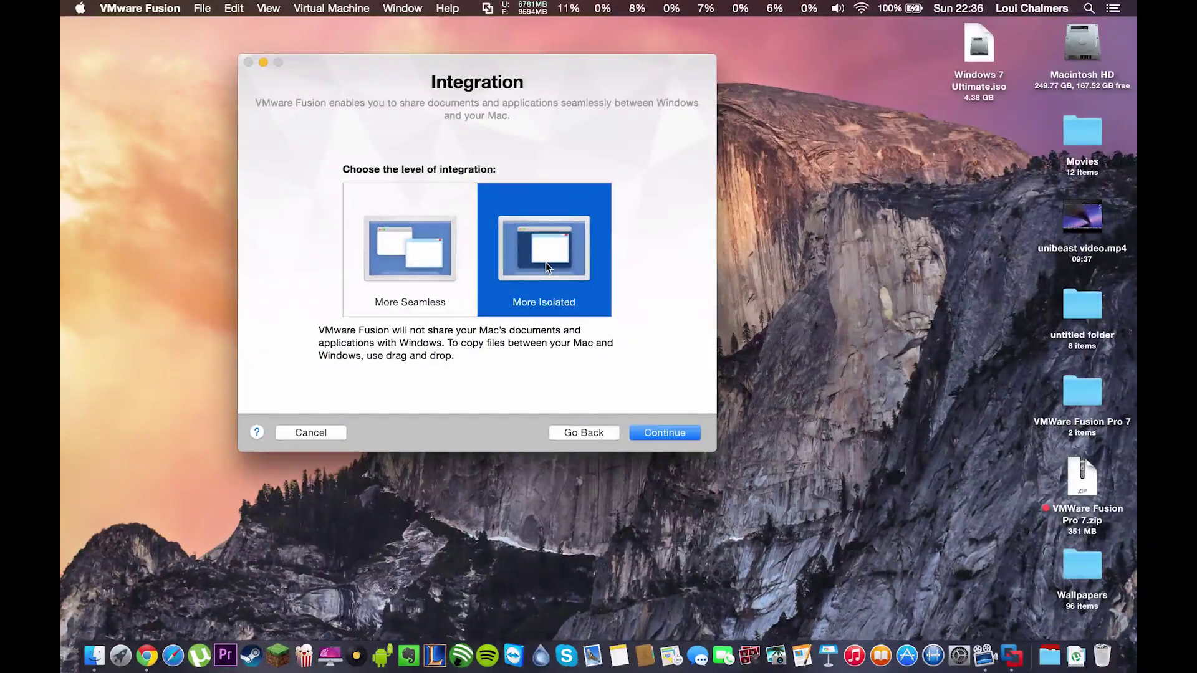
left_click(668, 433)
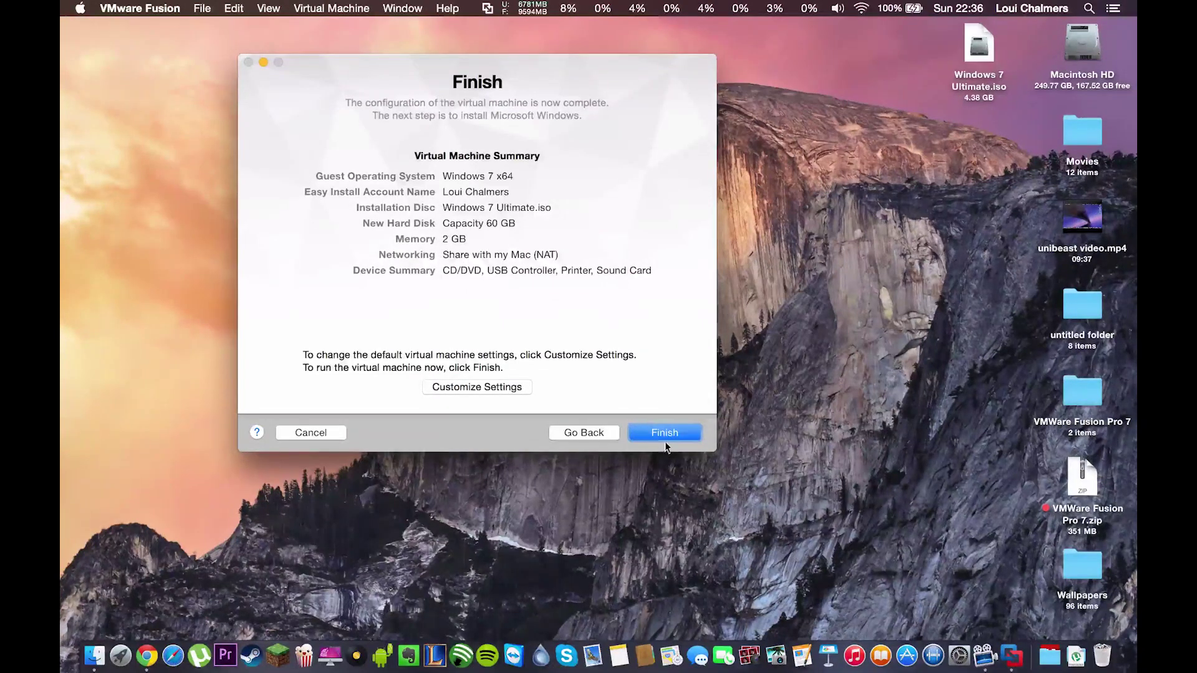
Finish the wizard and save the machine as 'Windows 7 for video', replacing 'x64 2'.
left_click(665, 433)
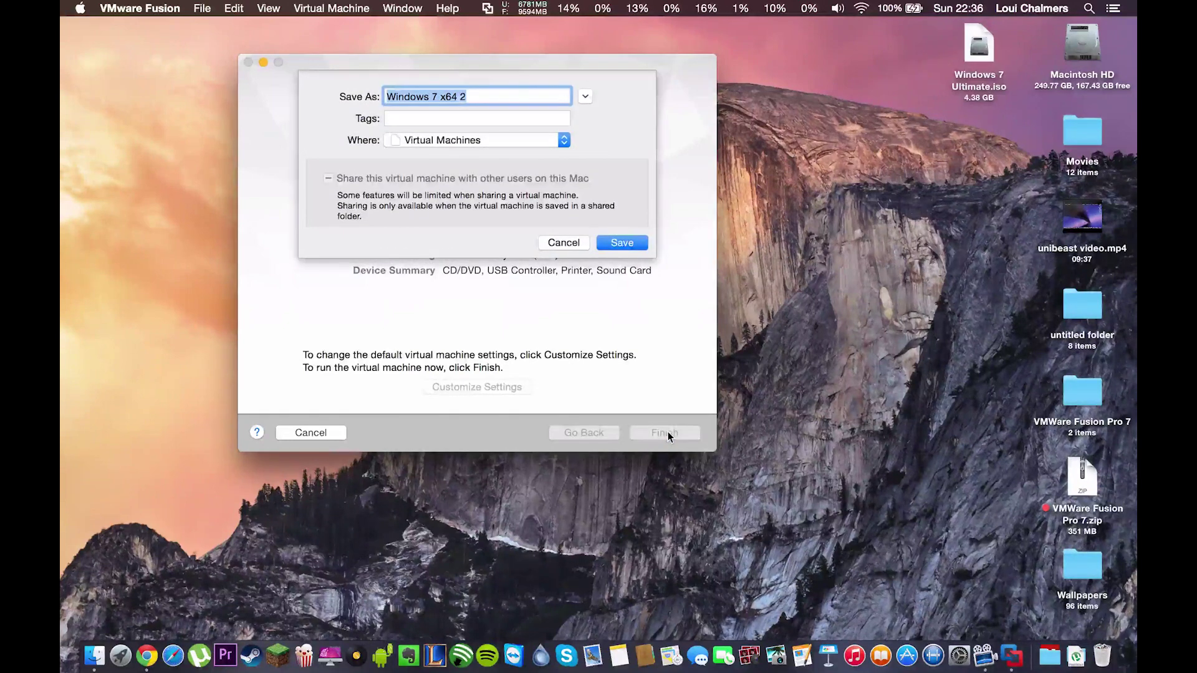
left_click(494, 95)
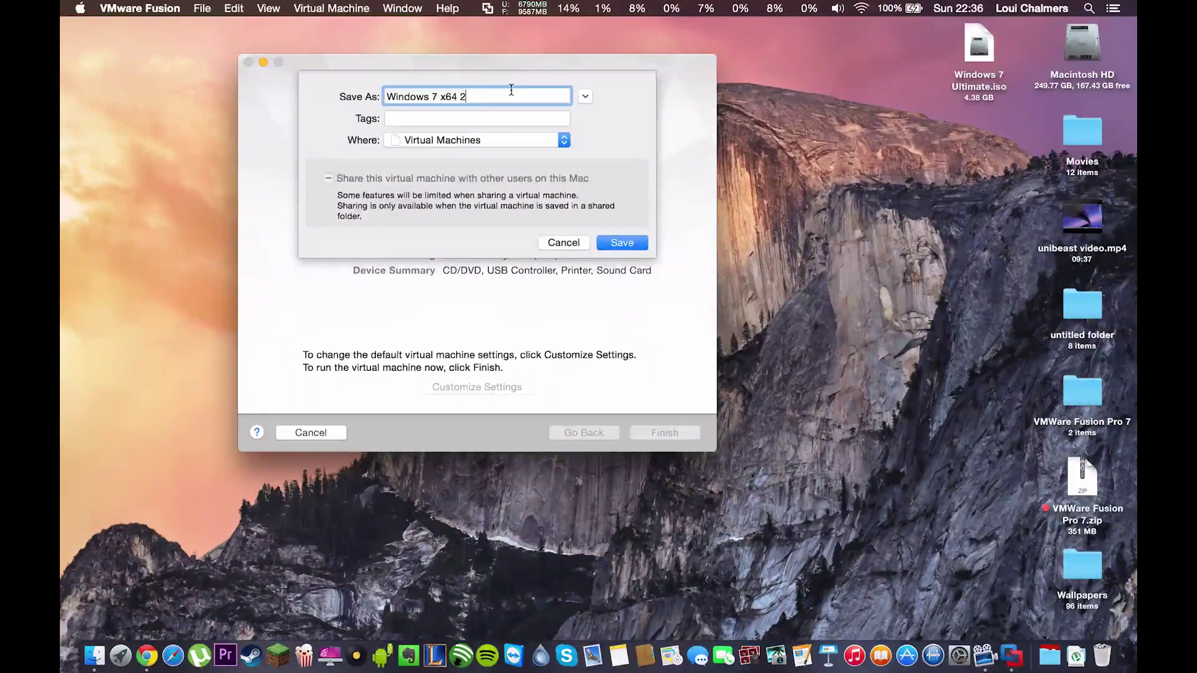
left_click_drag(508, 93, 441, 95)
type("for video")
key("Return")
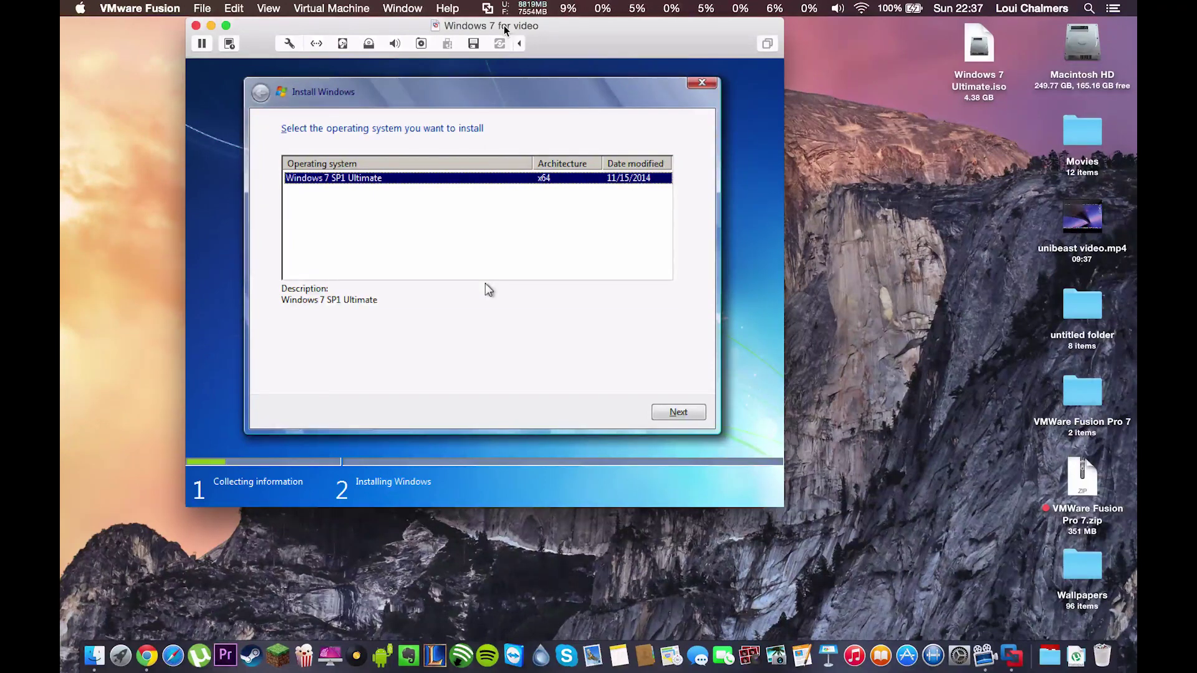
Select Windows 7 SP1 Ultimate in Windows Setup and start installing it.
left_click(489, 289)
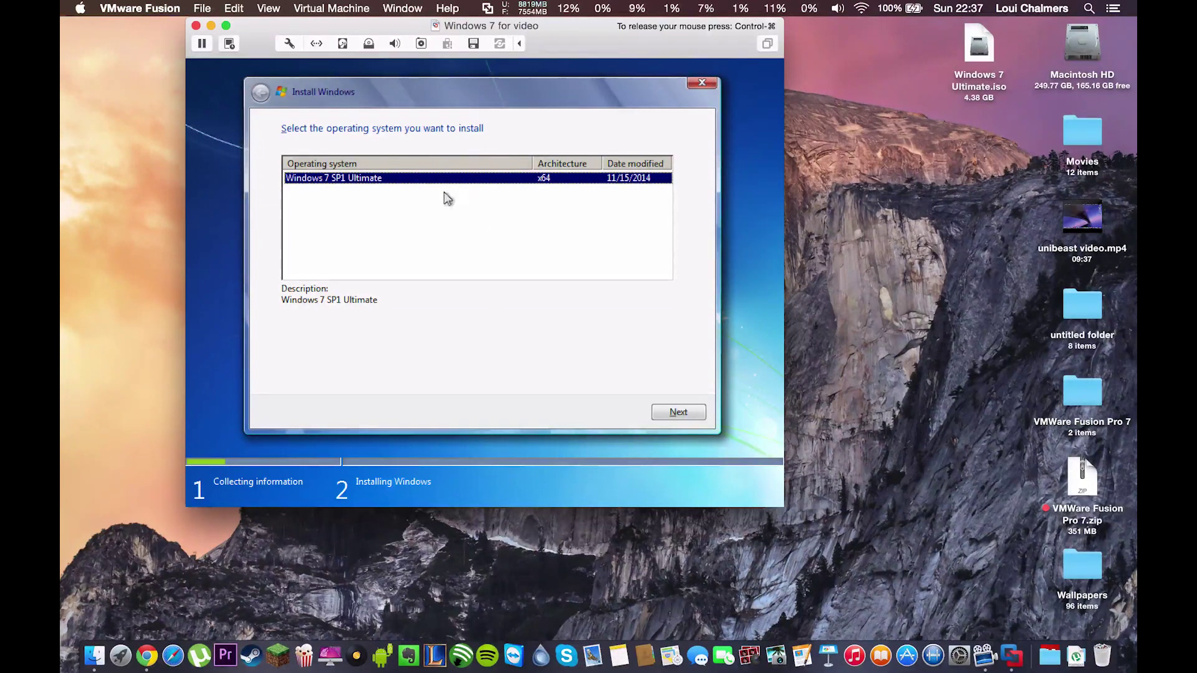
left_click(665, 414)
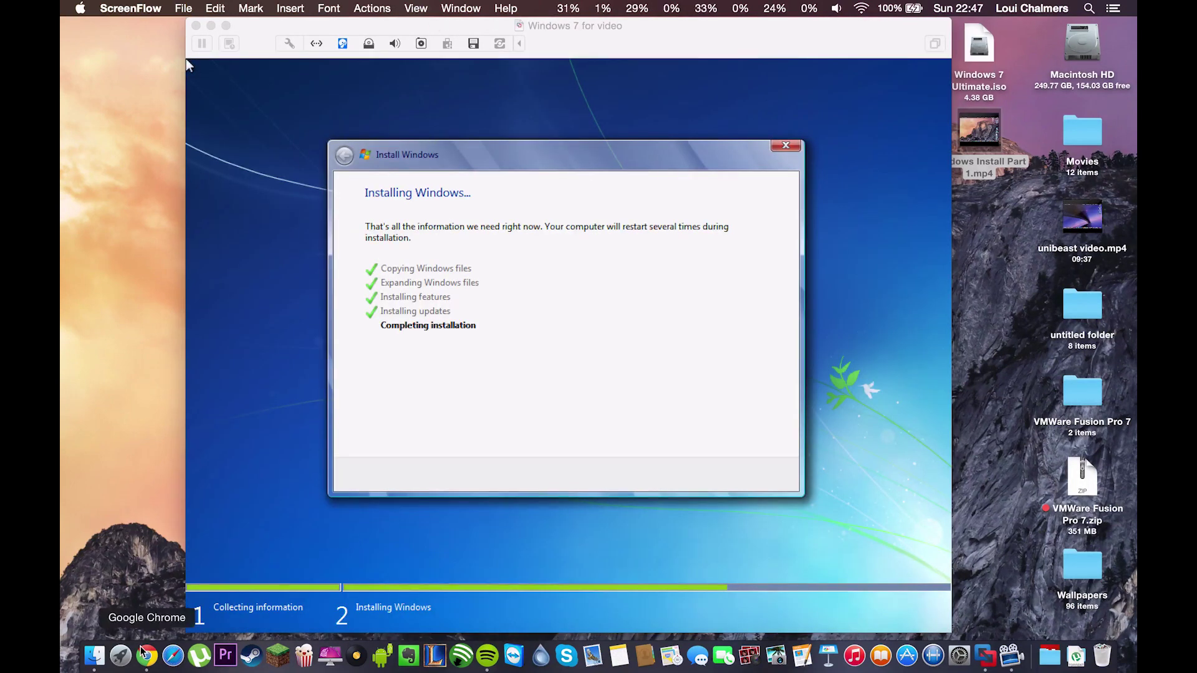
Quit Google Chrome from its Dock menu while Windows installs.
right_click(141, 649)
left_click(156, 617)
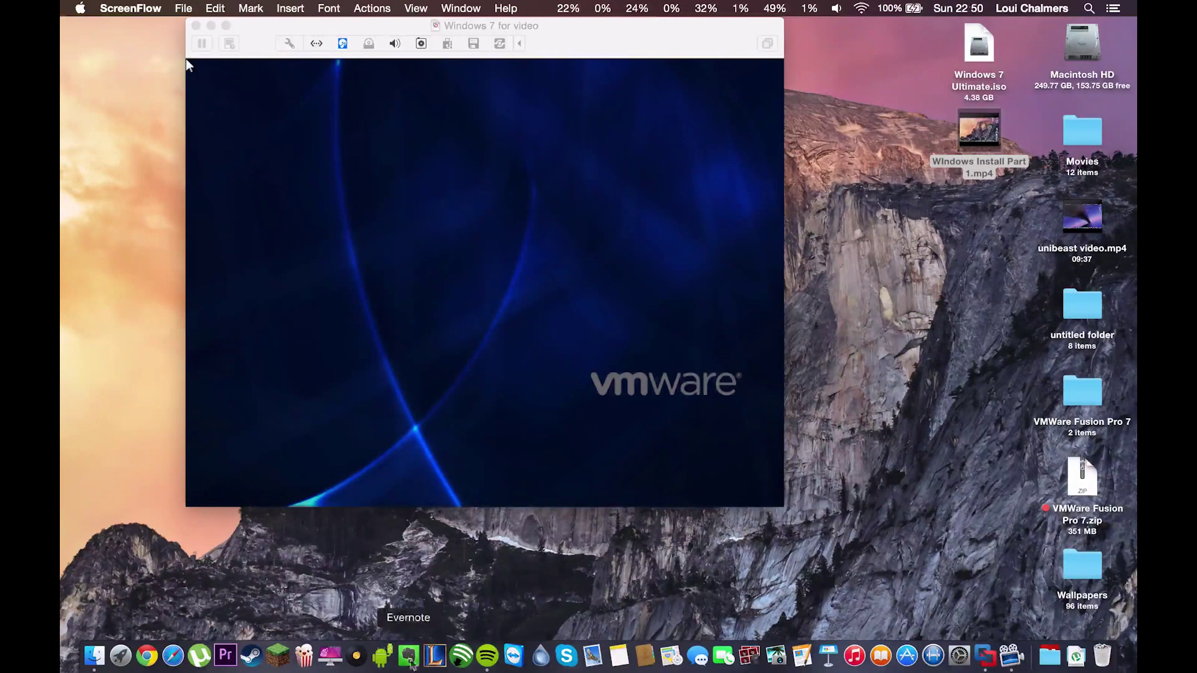
Activate the Windows 7 virtual machine window while the guest restarts.
left_click(361, 326)
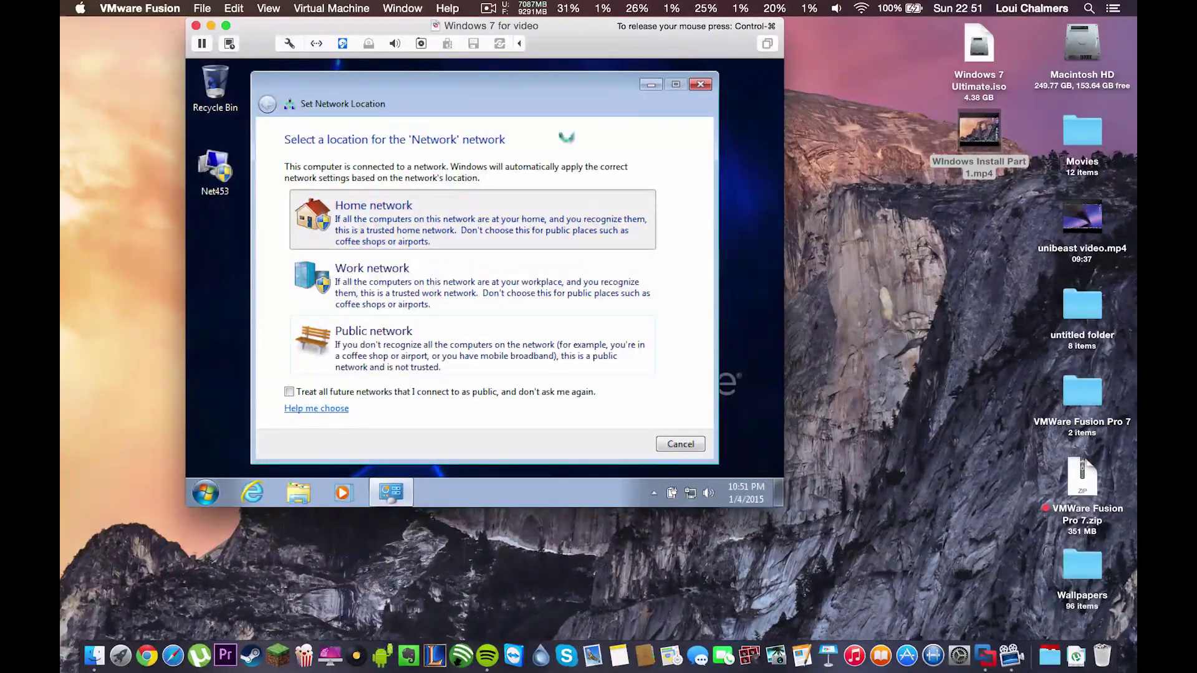
Close the Set Network Location dialog on the Windows 7 desktop.
left_click(701, 85)
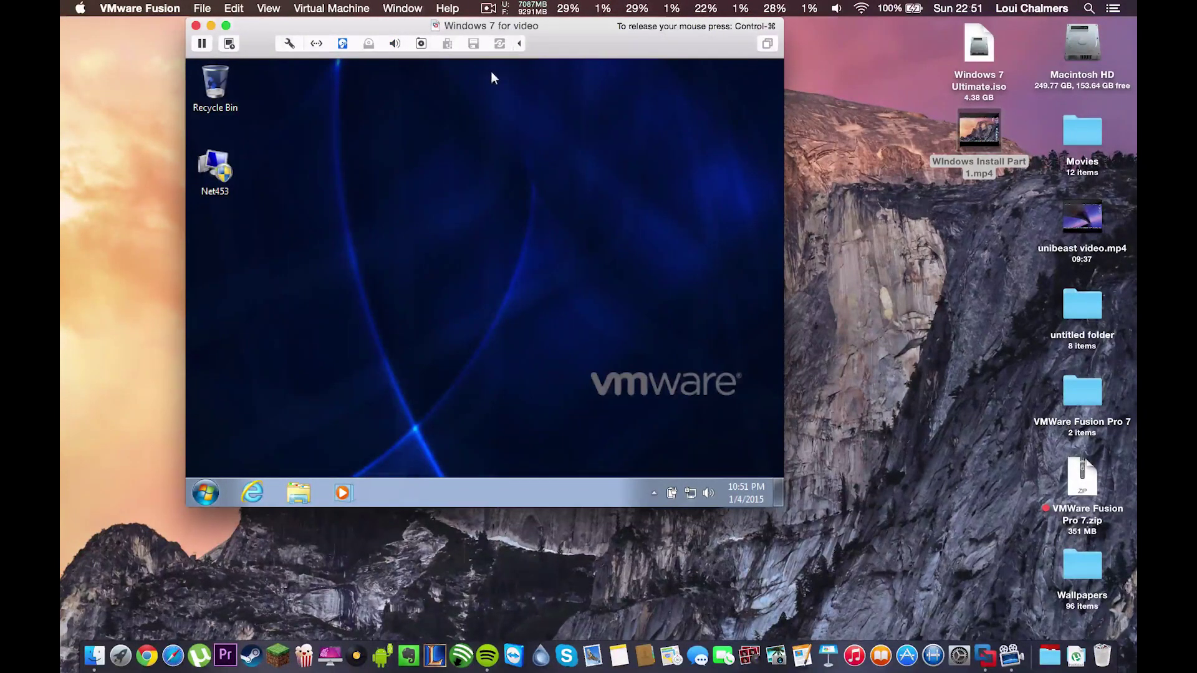
Check the DVD Drive (D:) in the guest's Computer window, then close it.
key("ctrl+super")
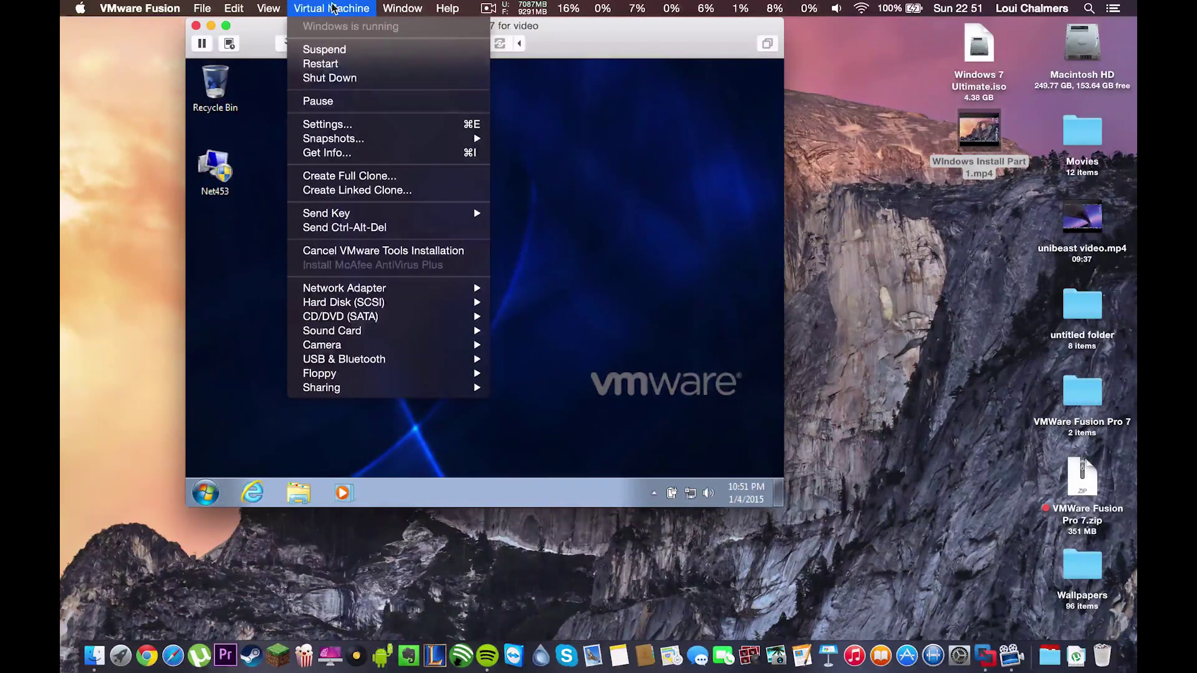
left_click(252, 302)
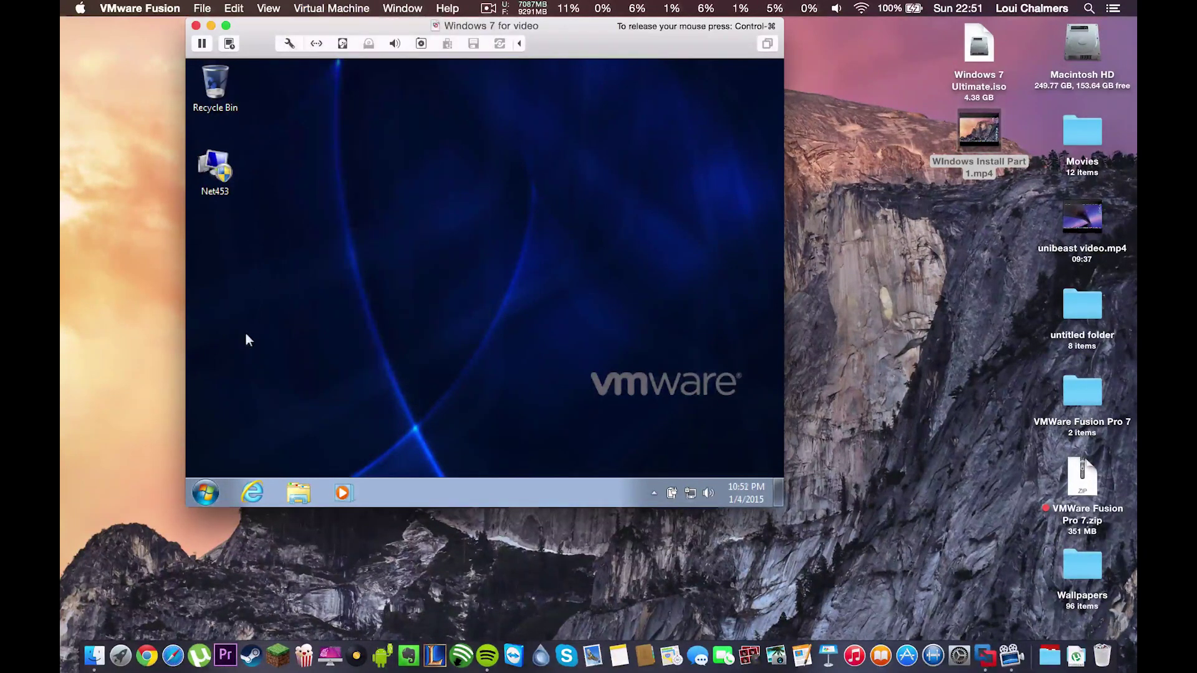
left_click(206, 493)
left_click(414, 316)
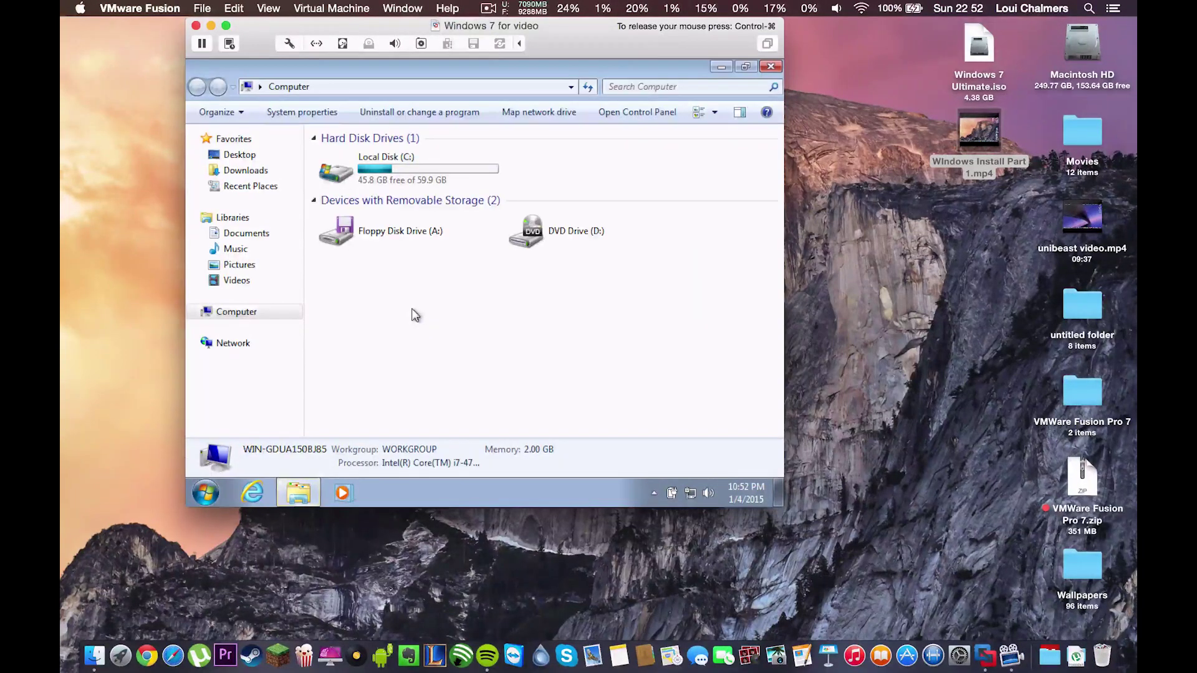
left_click(550, 224)
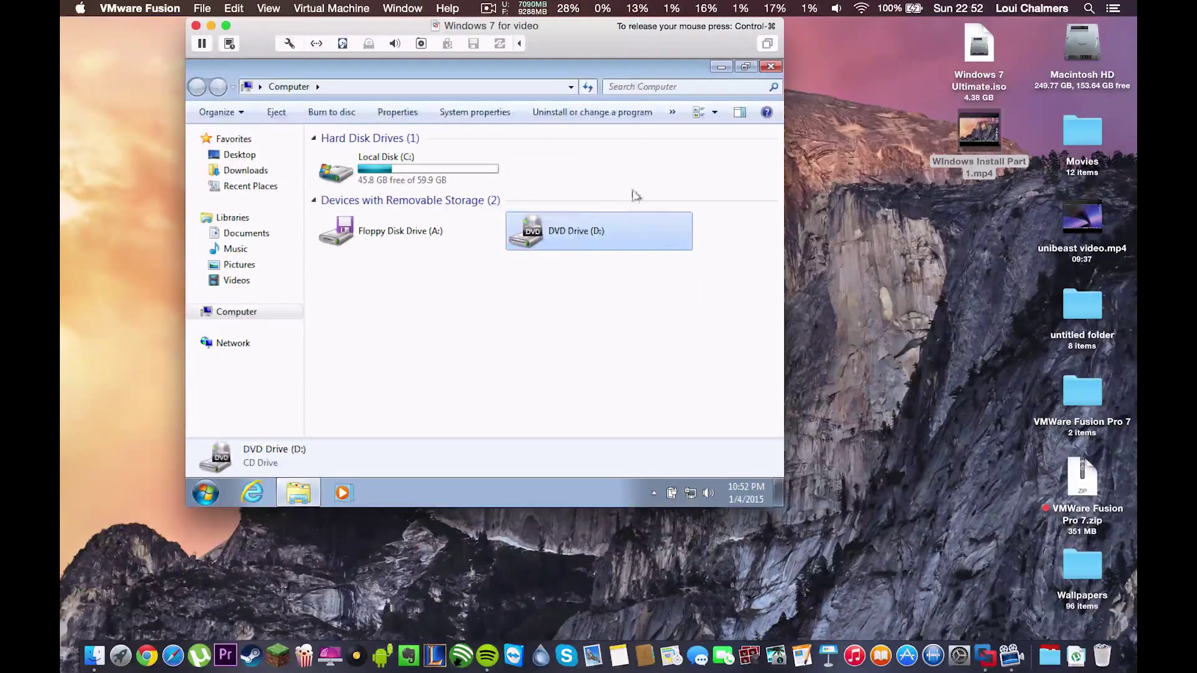
left_click(771, 67)
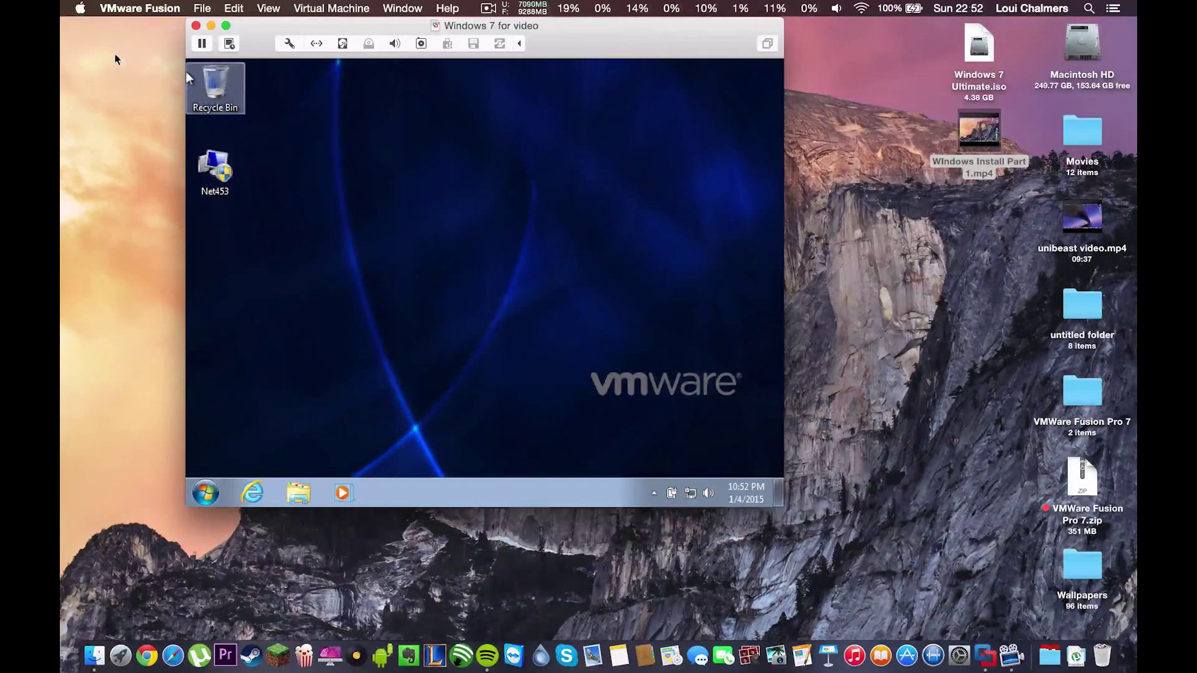
Bring up the Virtual Machine menu showing Cancel VMware Tools Installation.
left_click(202, 8)
mouse_move(368, 7)
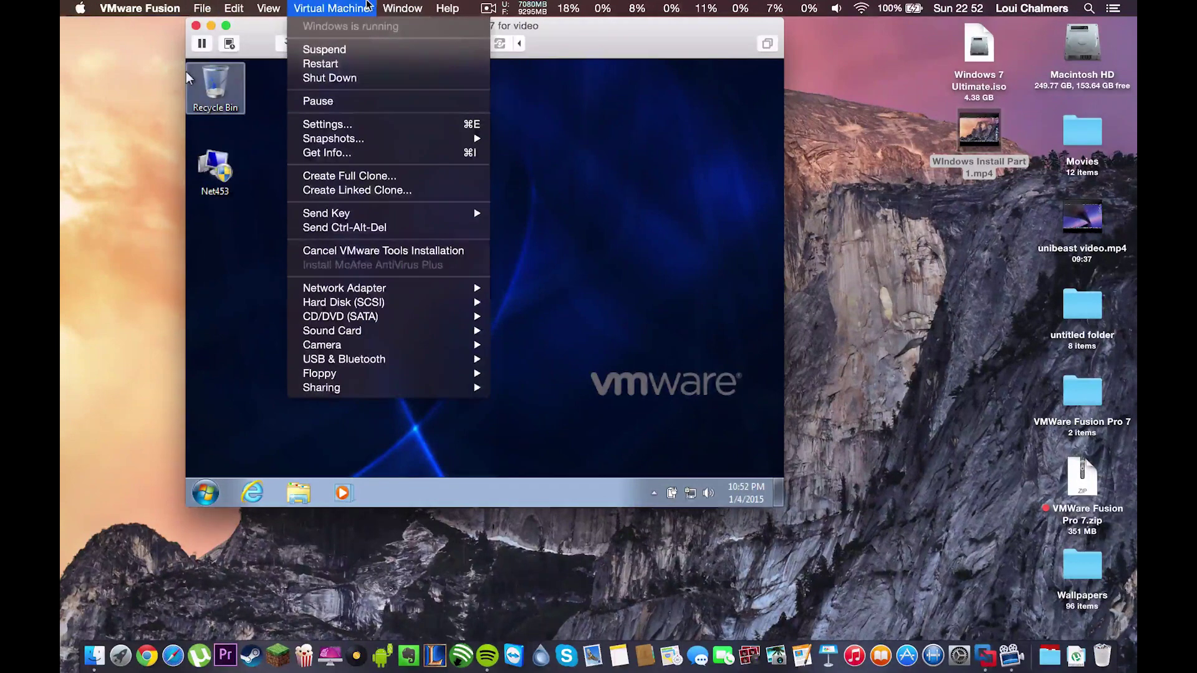
mouse_move(406, 6)
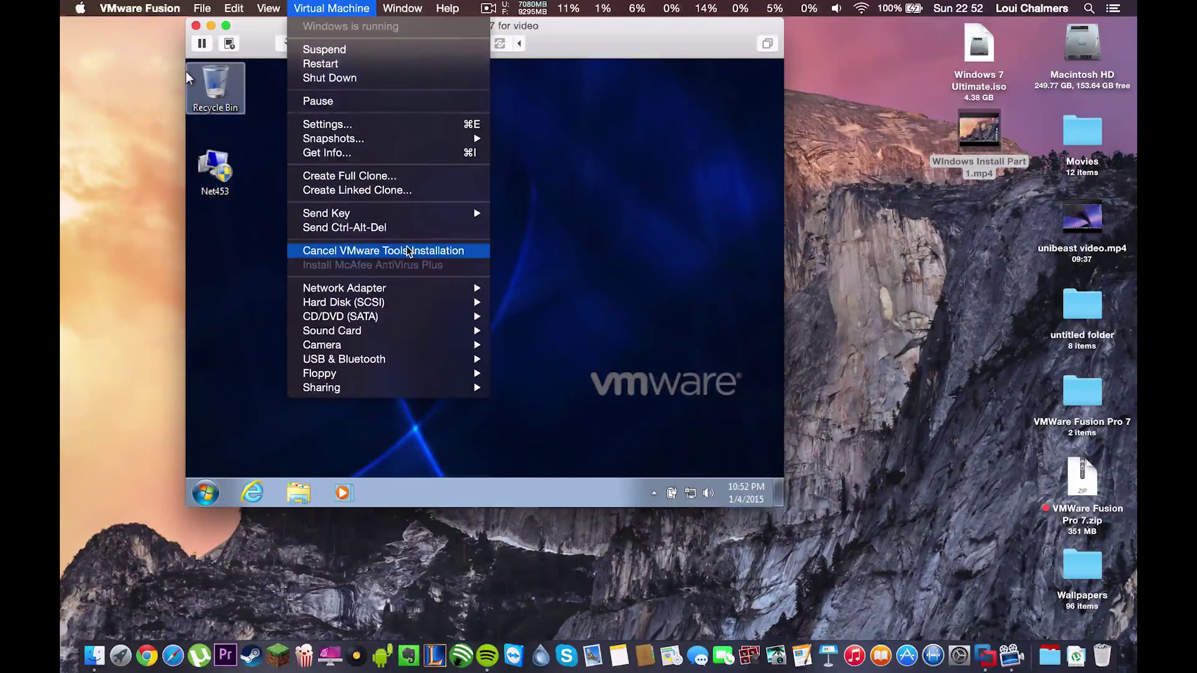
Restart Install VMware Tools and connect its installer CD to the Windows 7 guest.
left_click(409, 251)
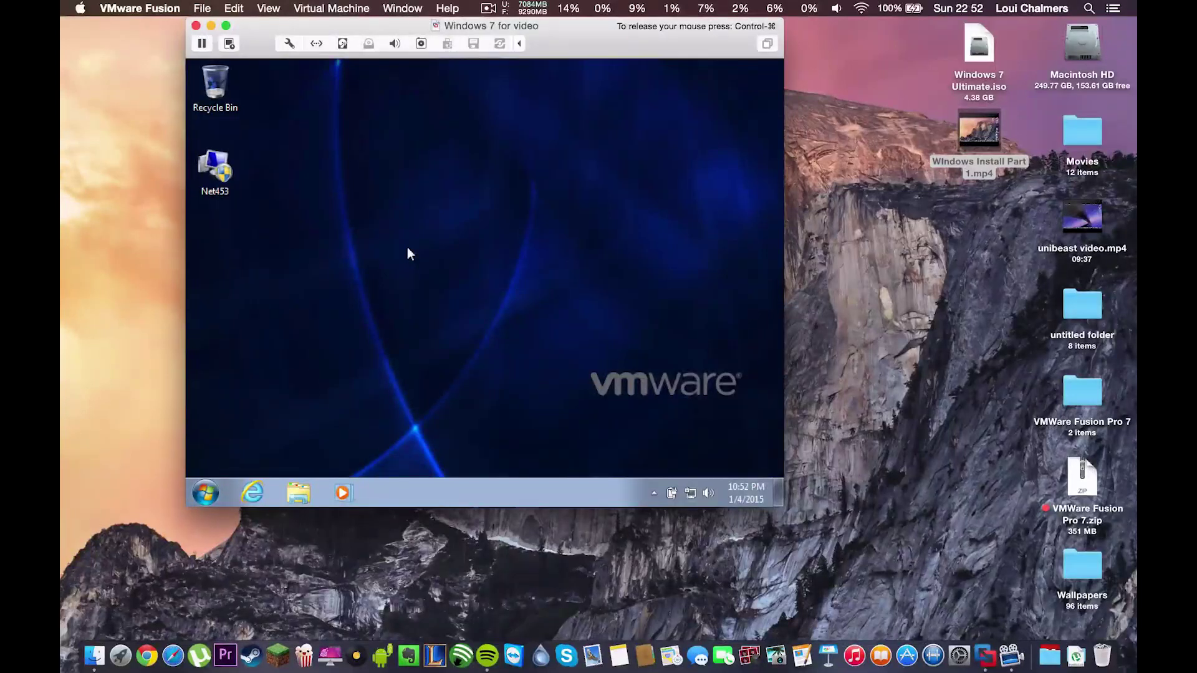
left_click(349, 6)
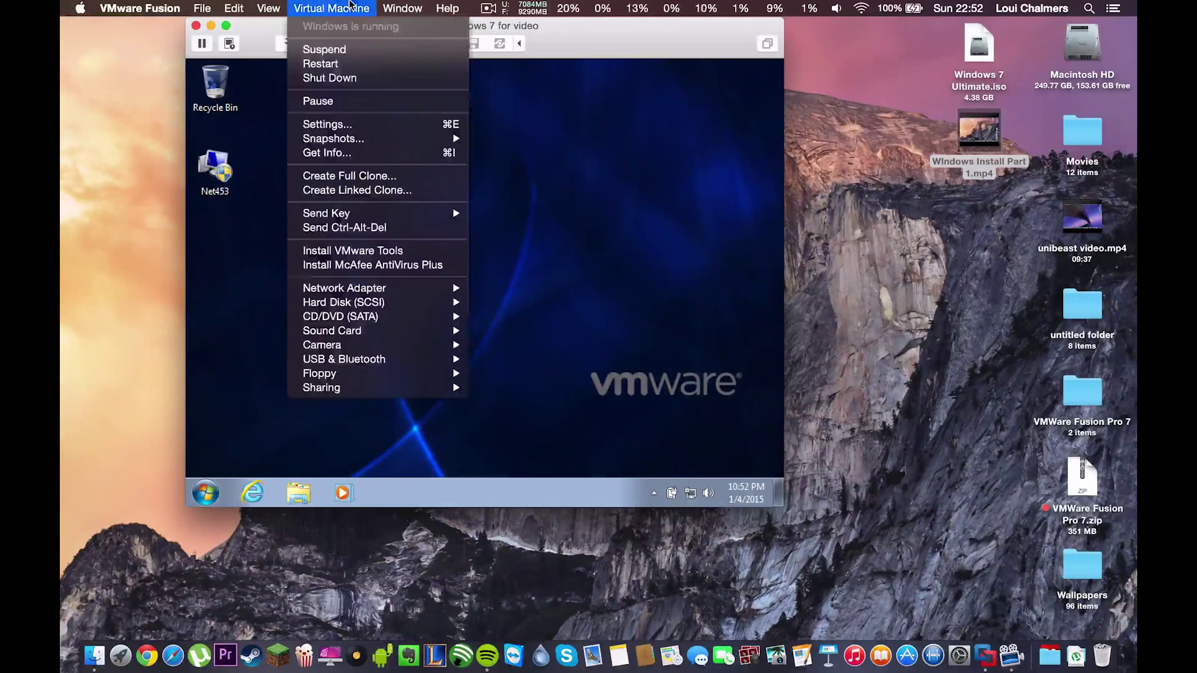
left_click(393, 251)
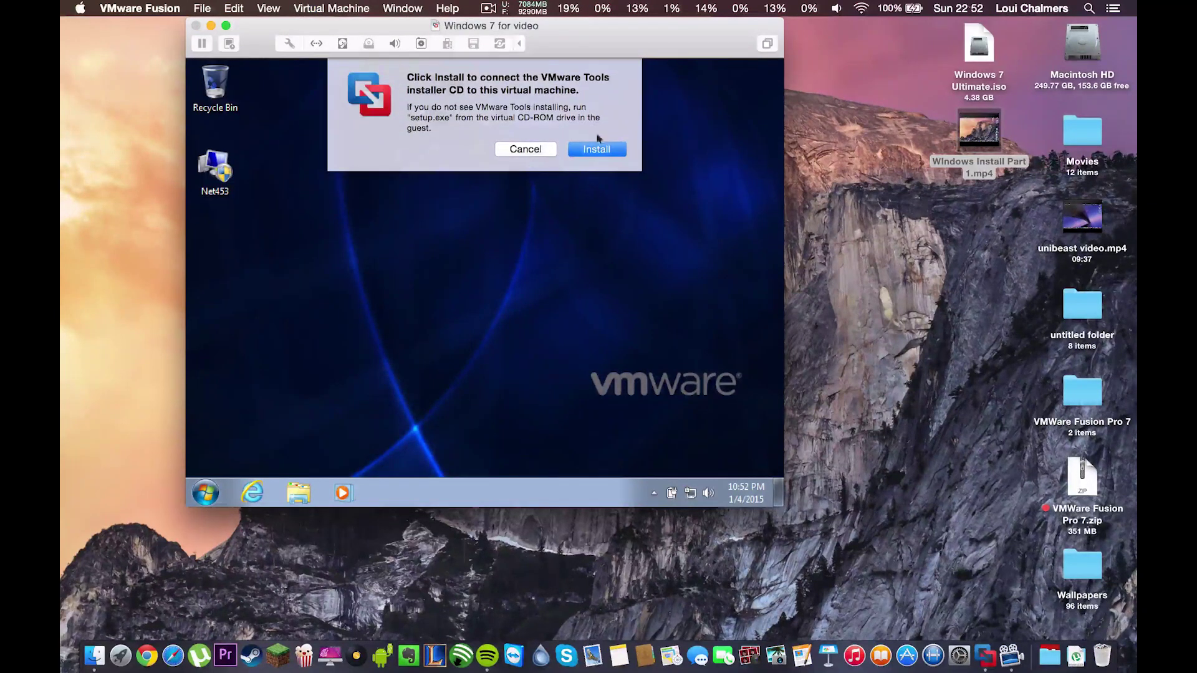
left_click(598, 148)
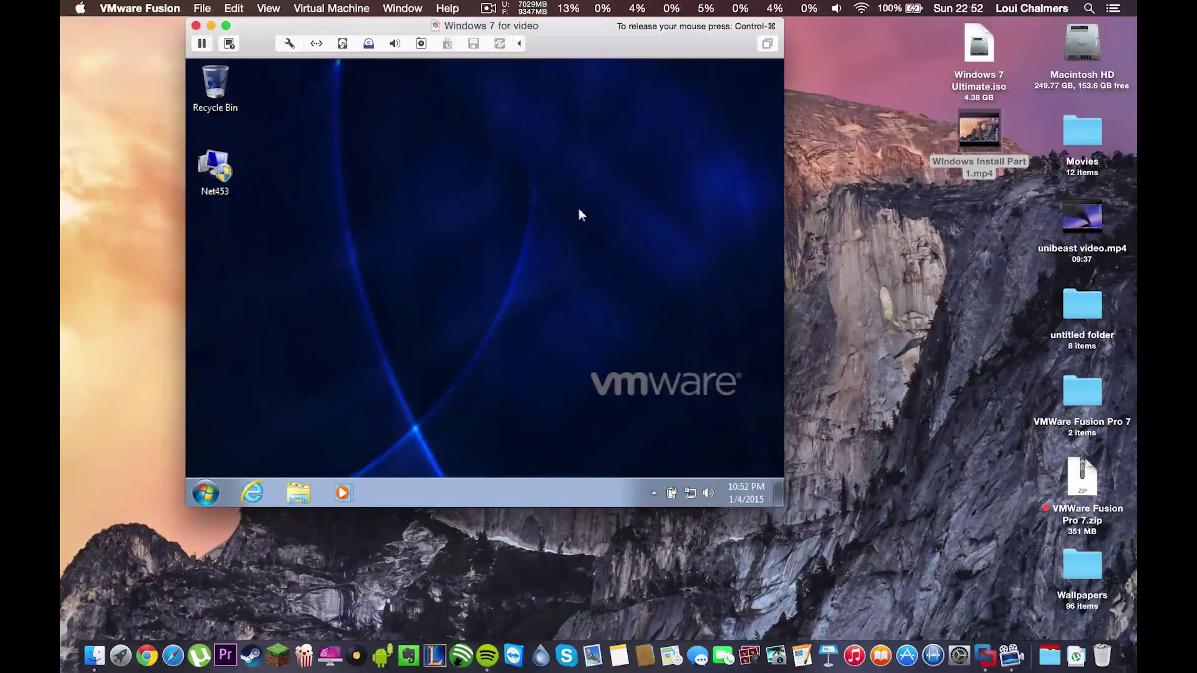
Run the VMware Tools installer from DVD Drive (D:) in Computer.
left_click(205, 494)
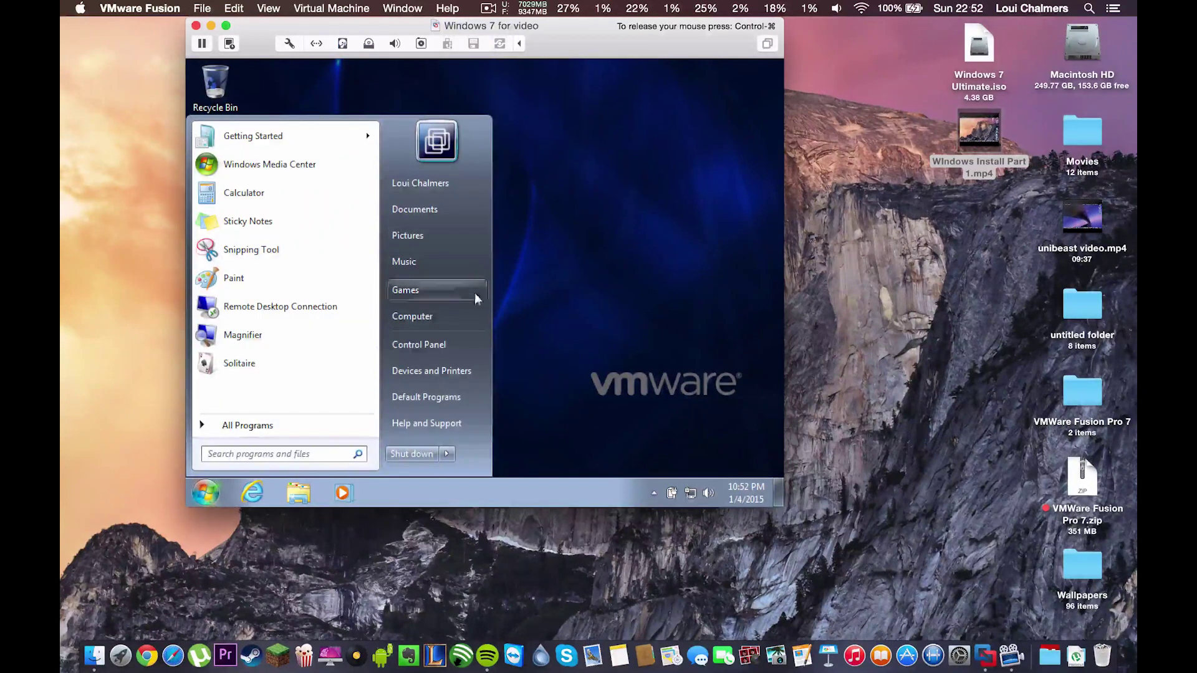
left_click(474, 315)
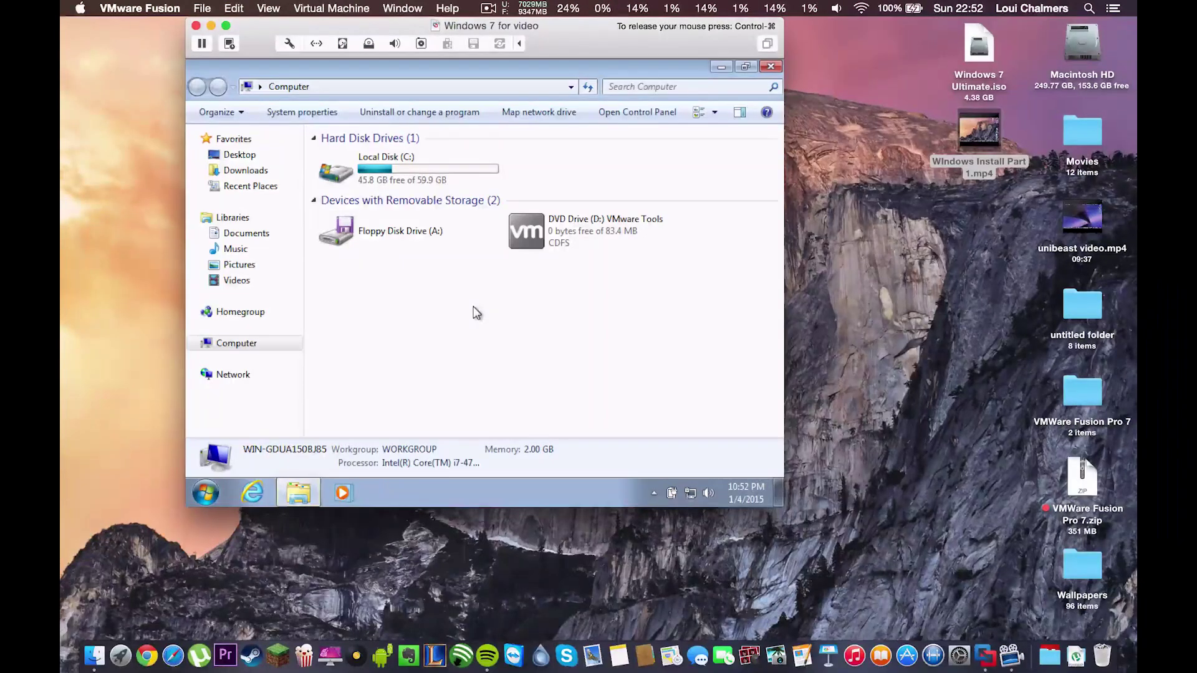
double_click(567, 225)
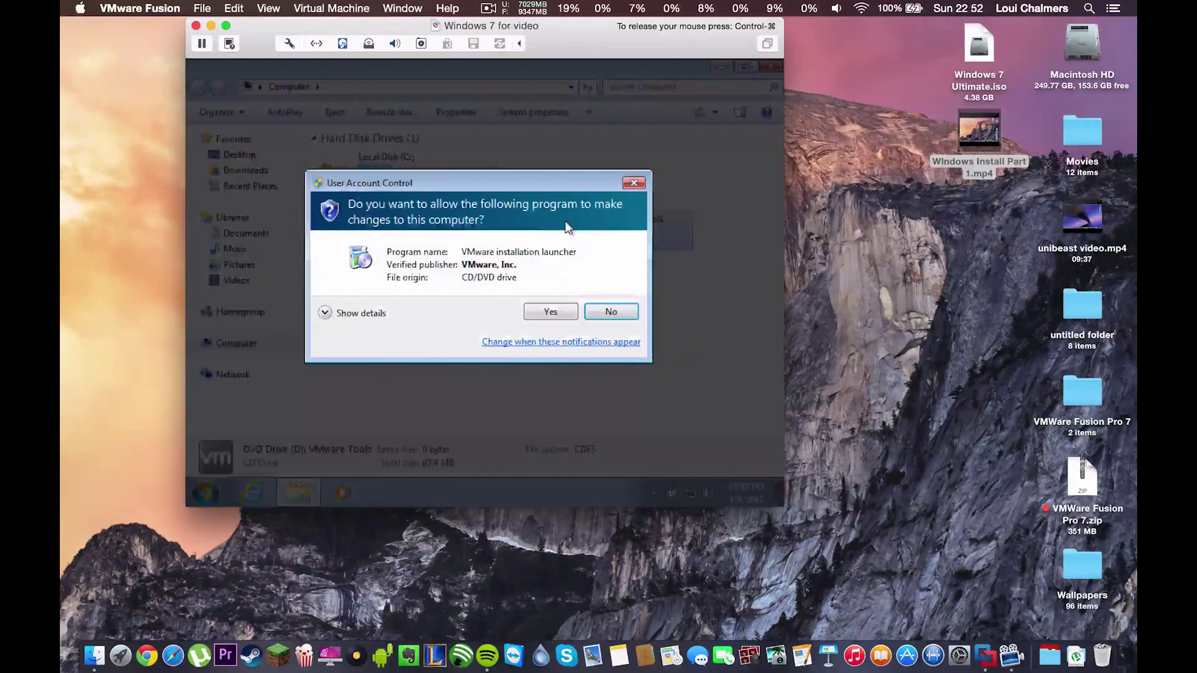
Allow the installer through UAC, close the drive window, and launch setup64.exe.
left_click(547, 311)
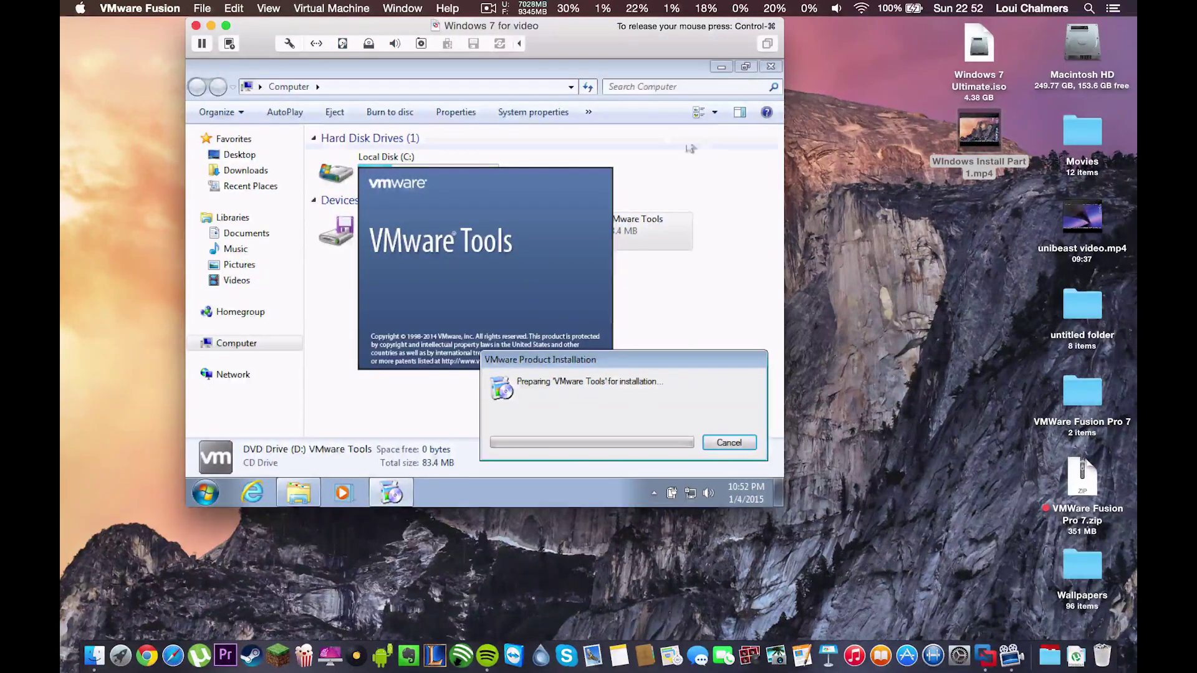
left_click(765, 67)
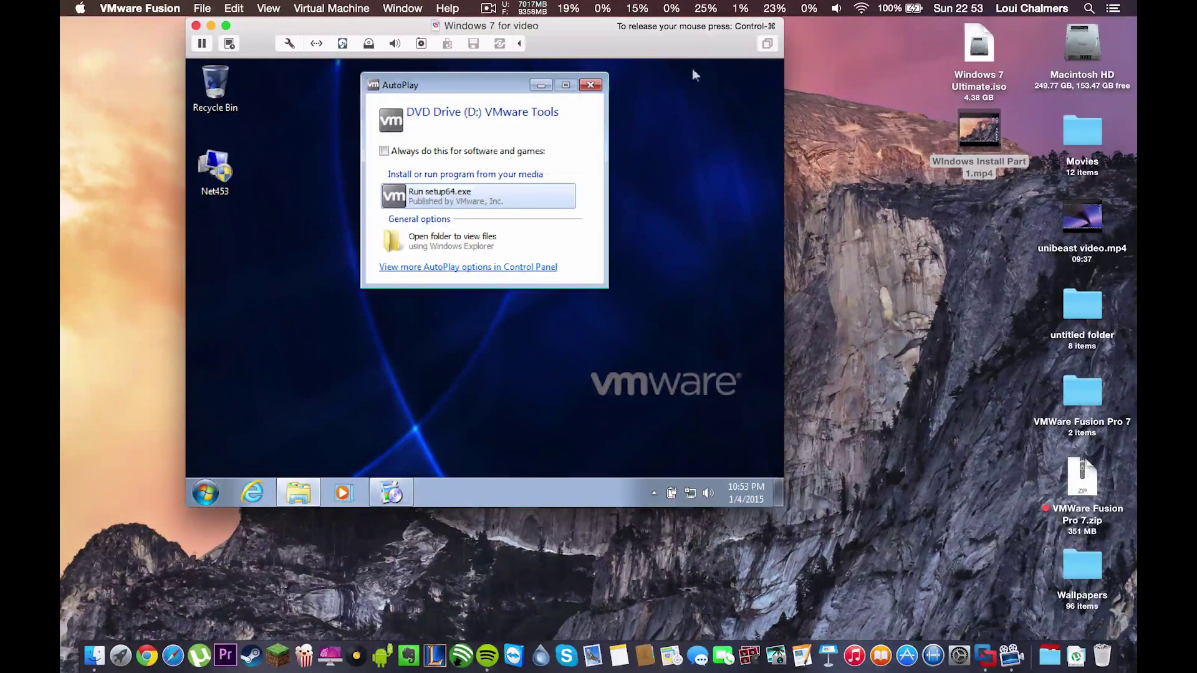
key("Return")
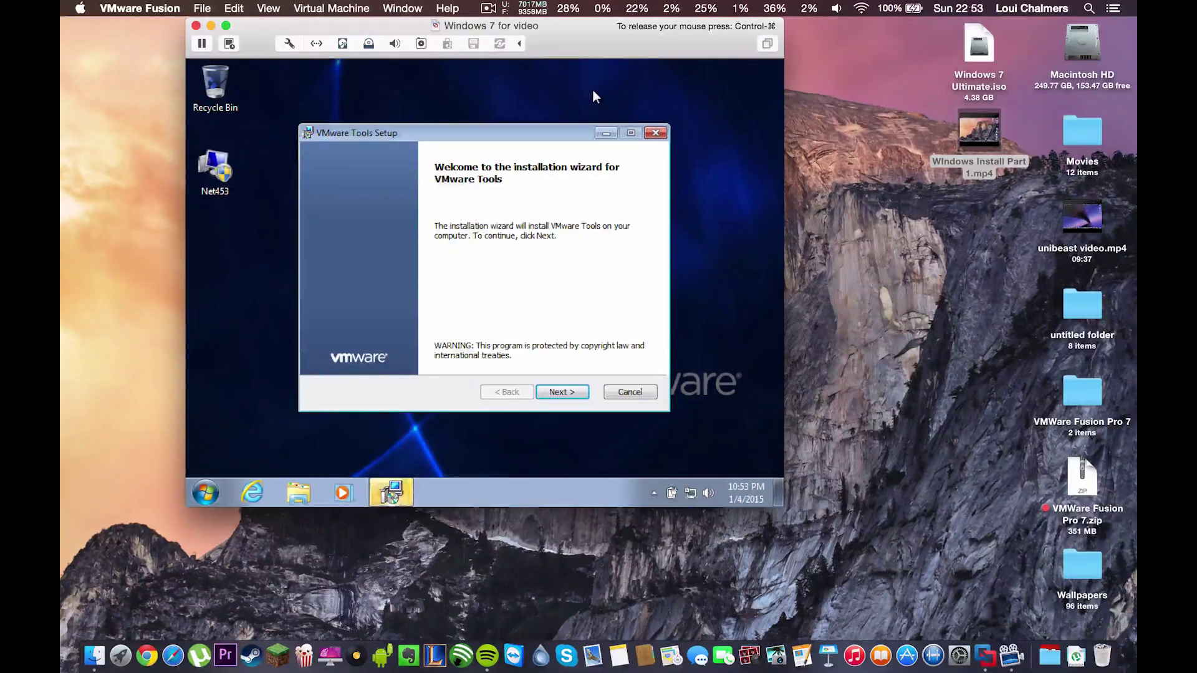
Install VMware Tools with the Complete setup type and finish the wizard.
left_click(550, 393)
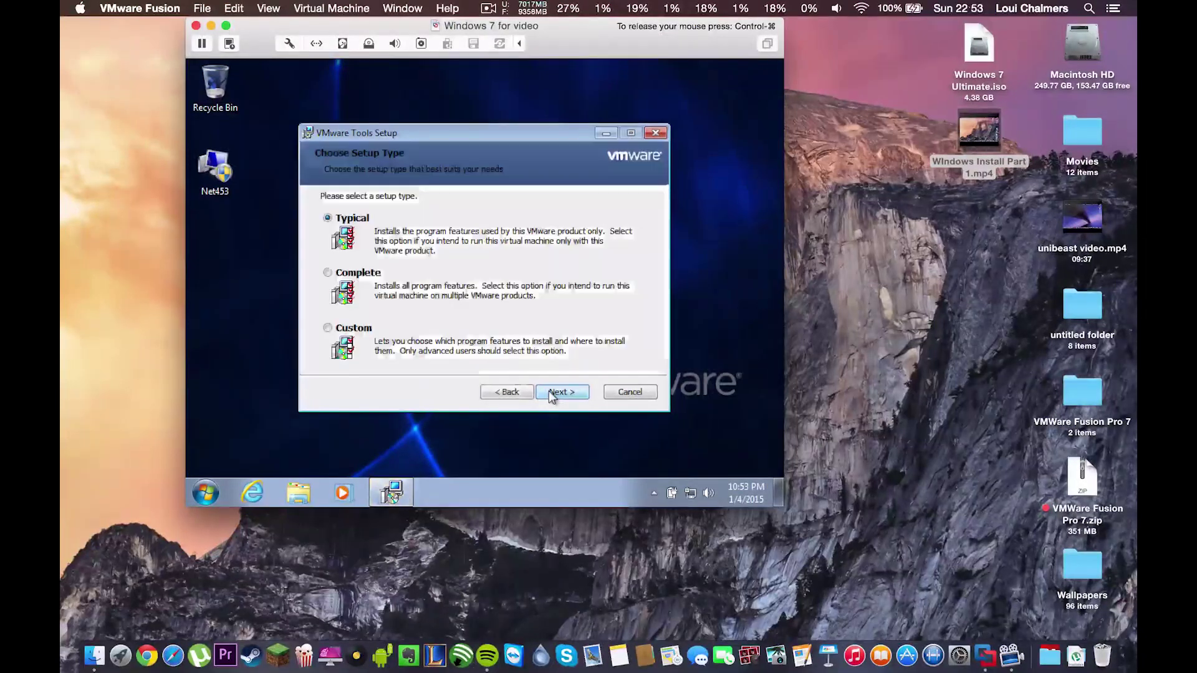
left_click(340, 276)
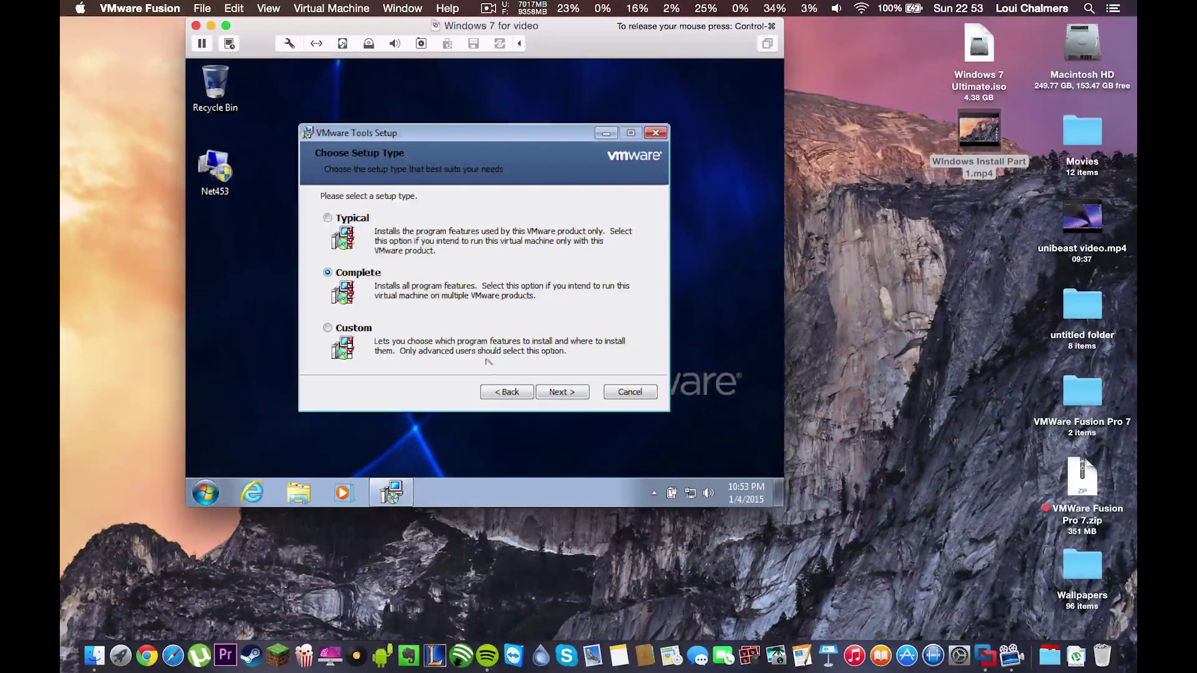
left_click(546, 394)
left_click(546, 394)
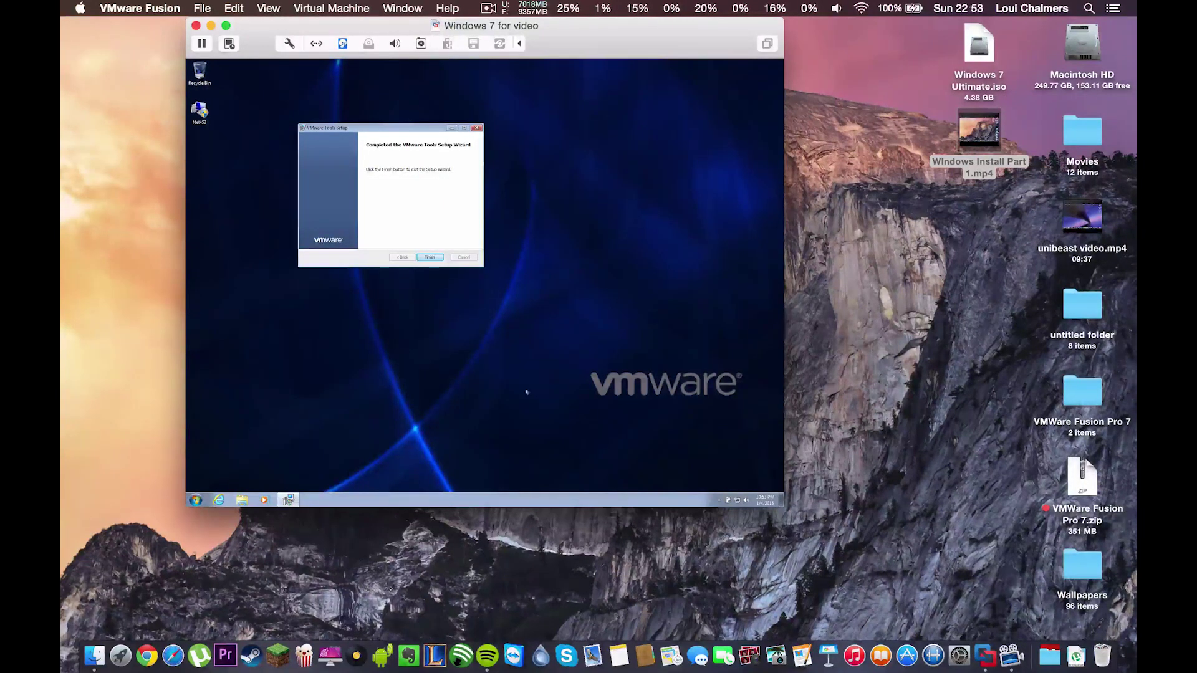
left_click(428, 258)
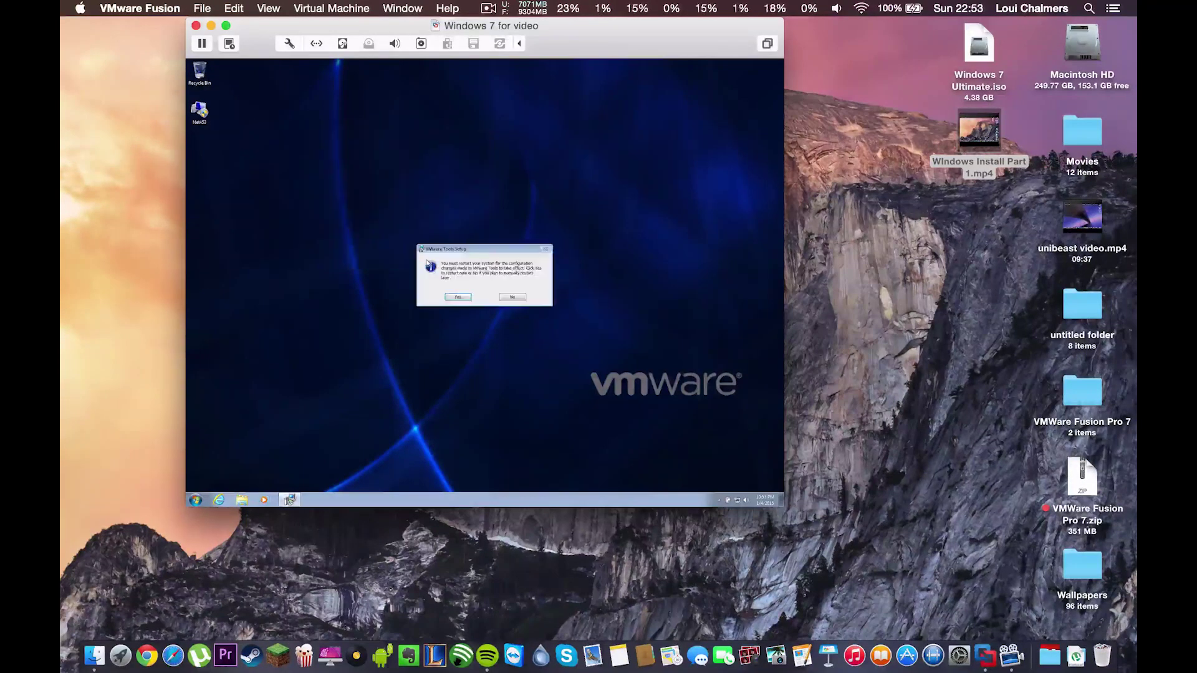
Confirm the Windows 7 restart, then give the rebooted VM mouse control.
left_click(461, 301)
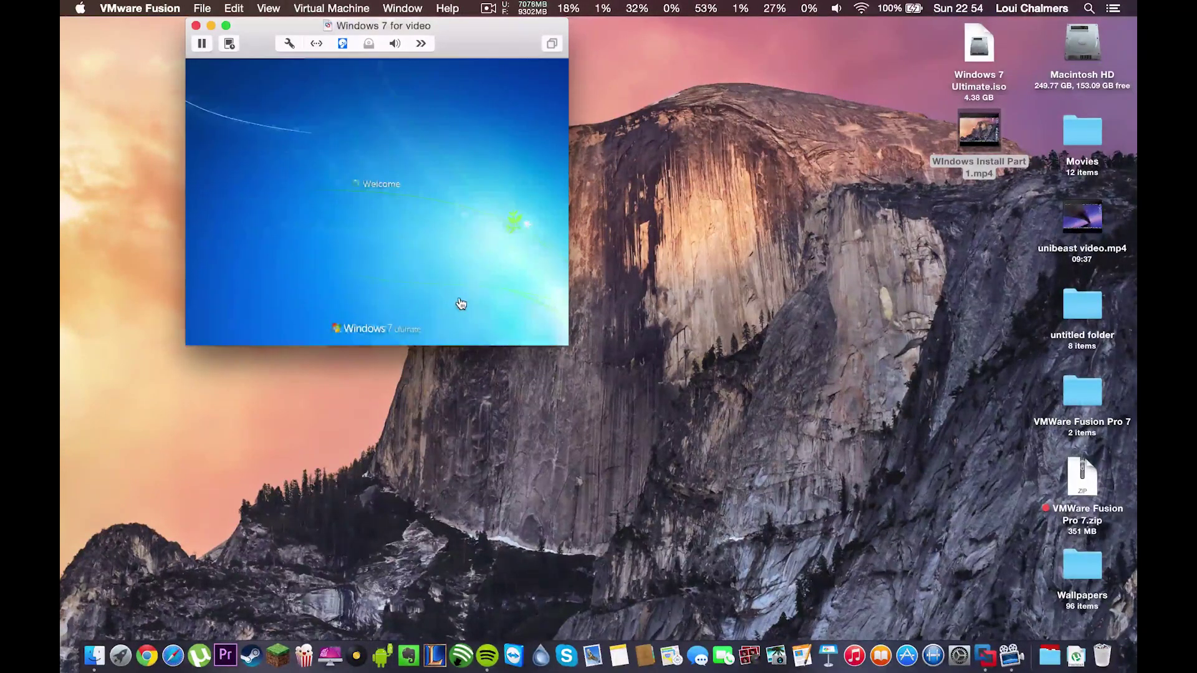
left_click(461, 303)
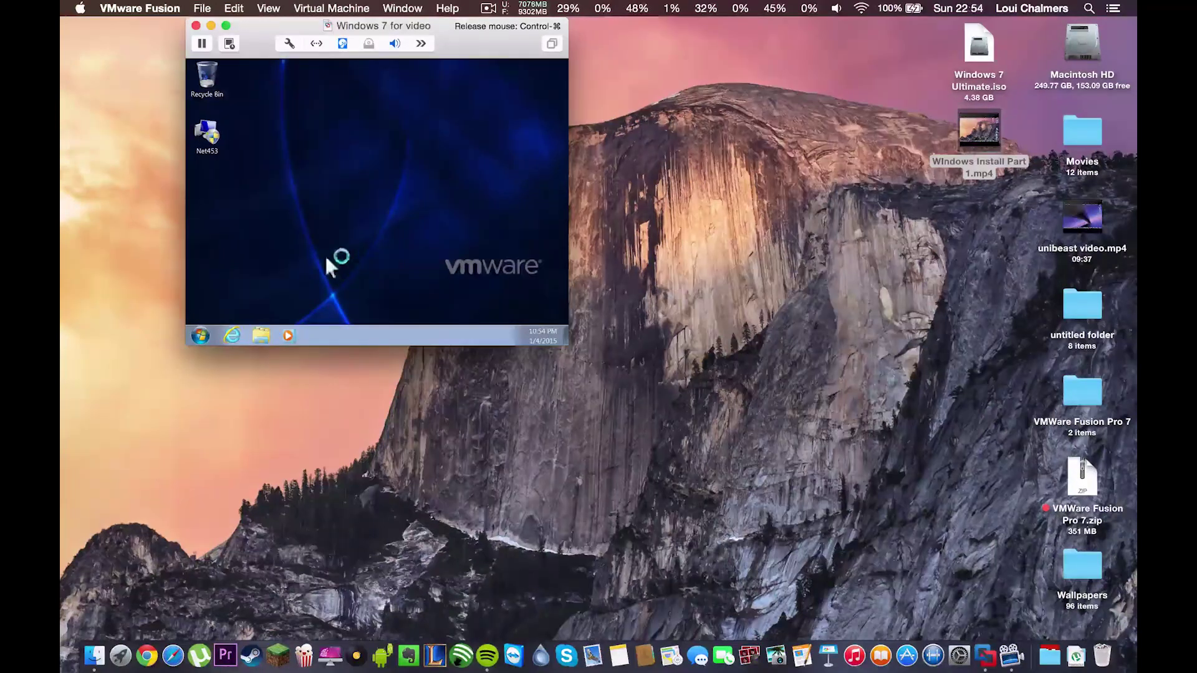
Permanently dismiss the anti-virus recommendation and open the Control Panel from Start.
left_click(201, 334)
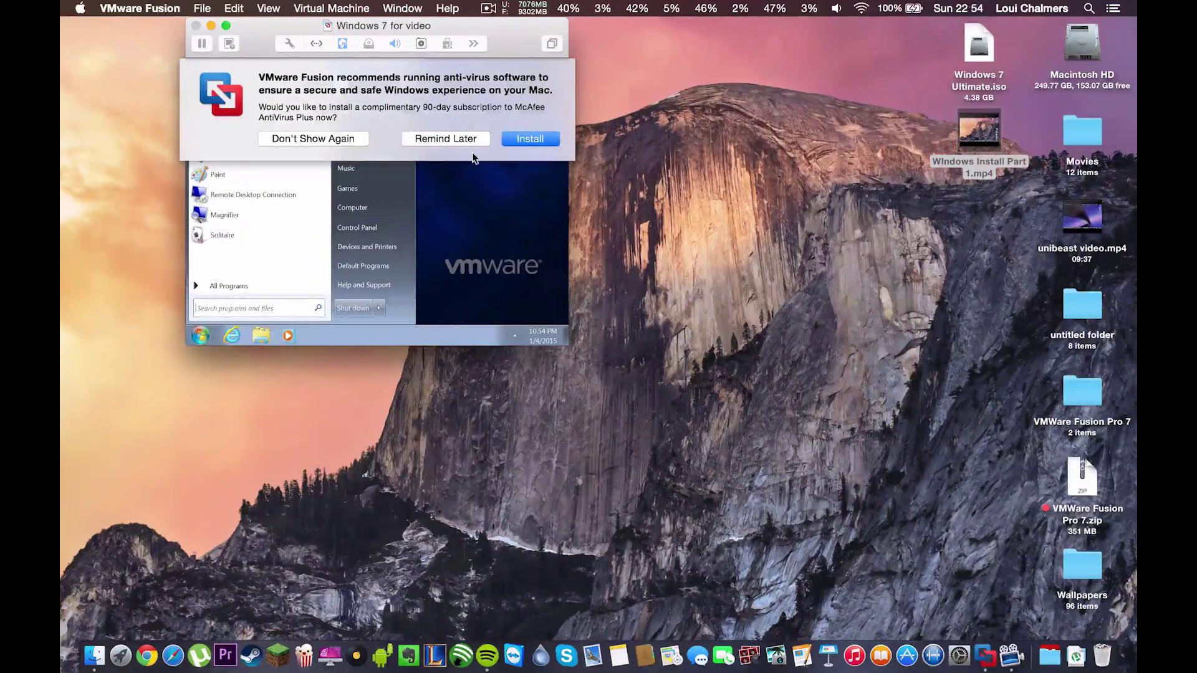
left_click(340, 140)
left_click(191, 333)
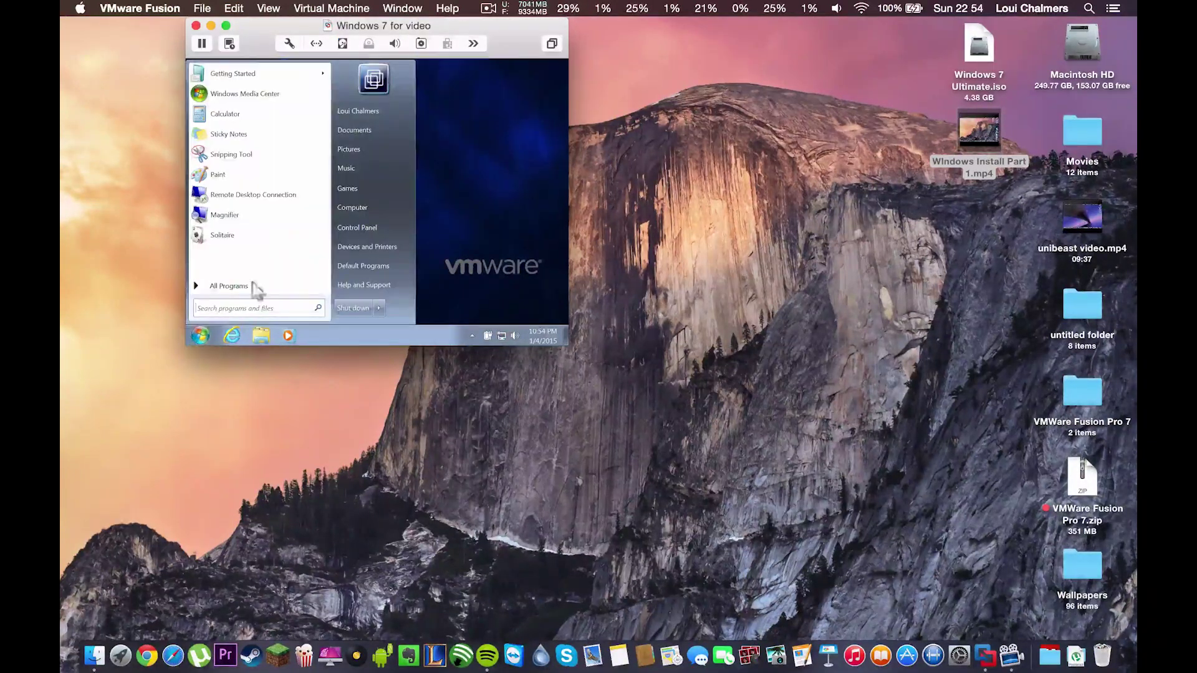
left_click(356, 227)
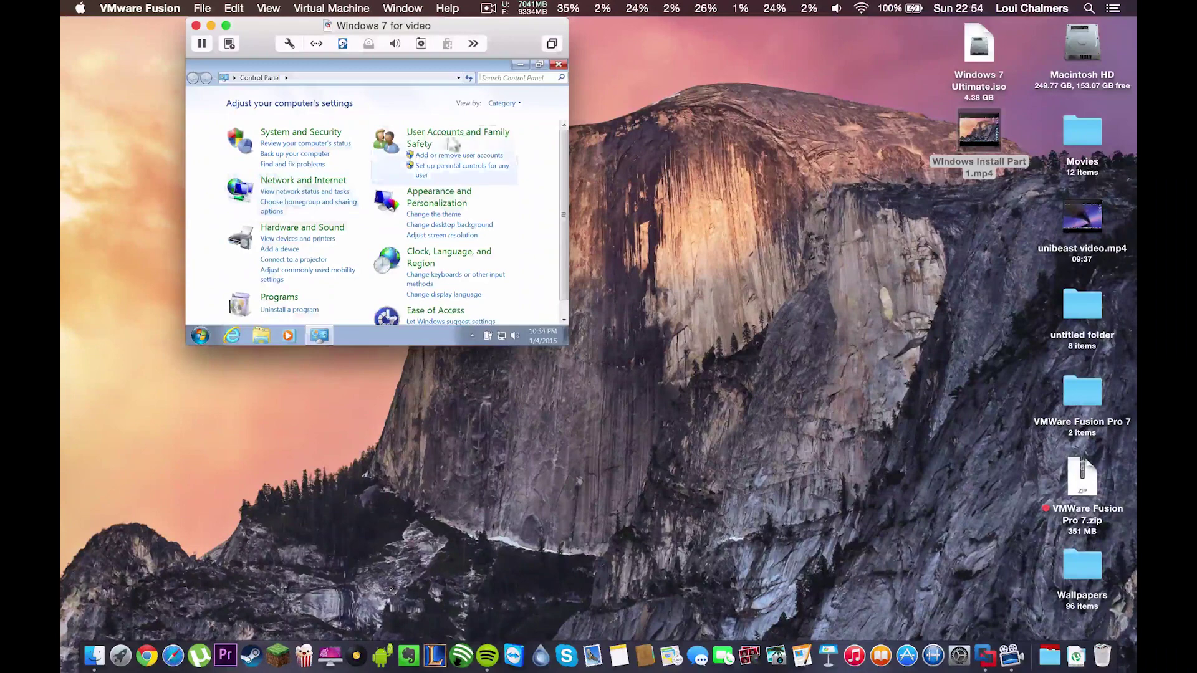
Switch Control Panel to Large icons view and open Display.
left_click(502, 103)
left_click(502, 121)
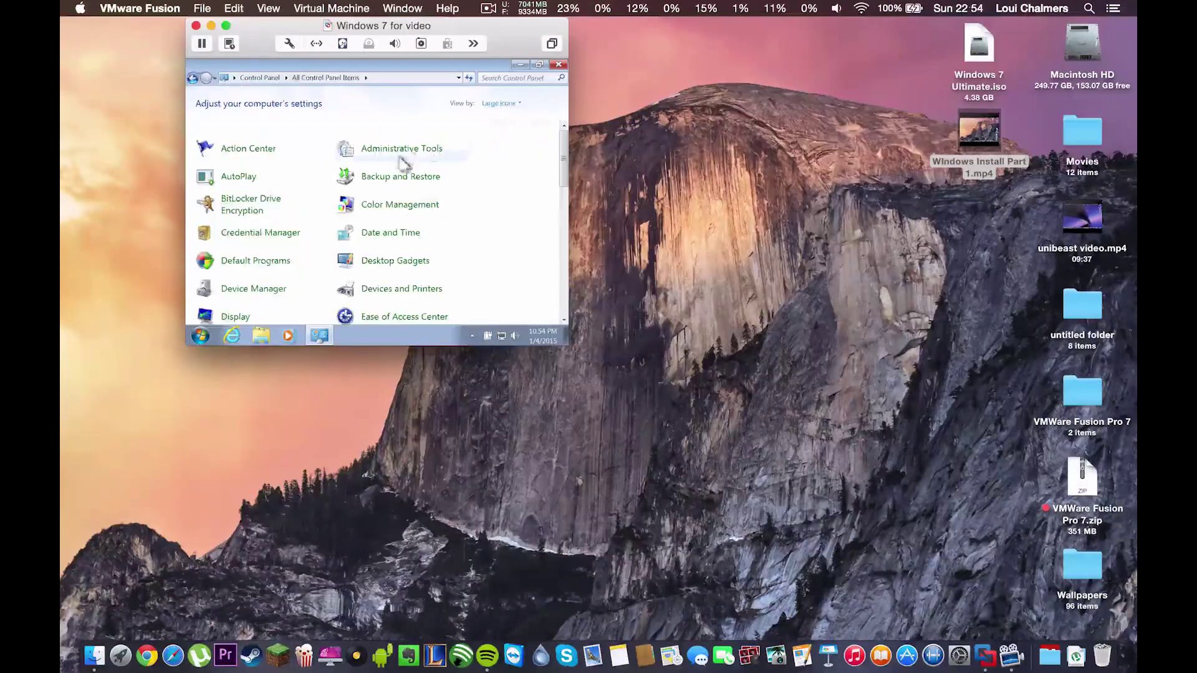
left_click(226, 304)
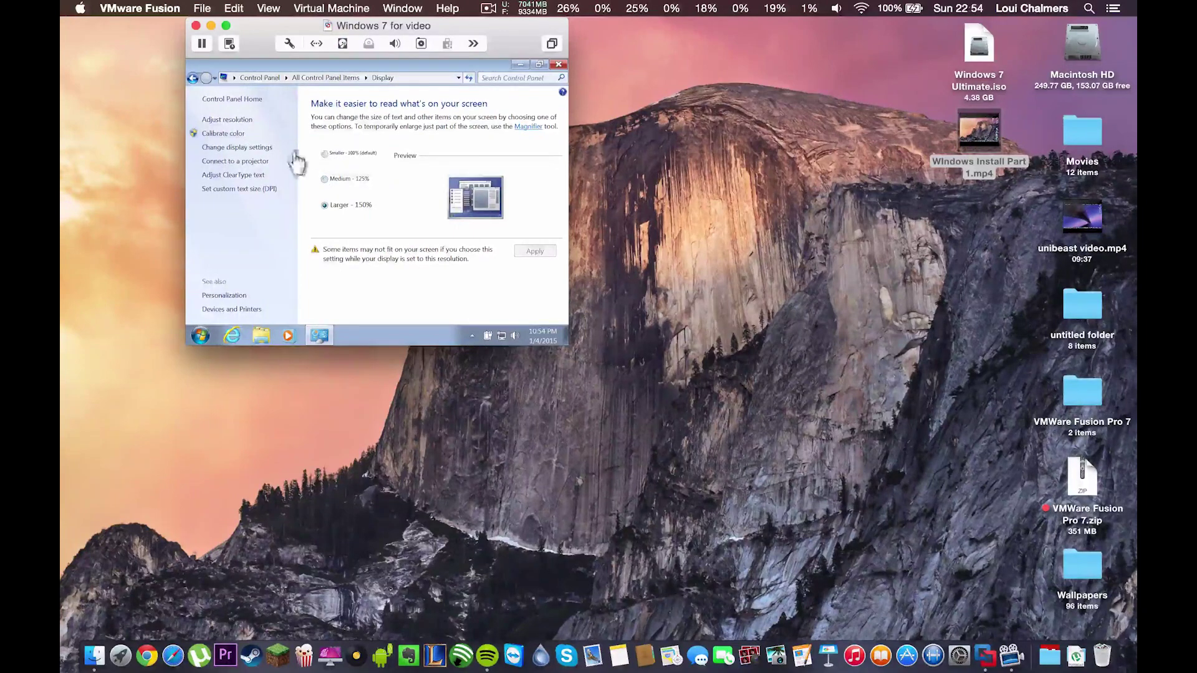
Set the screen resolution to 1920 × 1200, apply, and keep the changes.
left_click(236, 119)
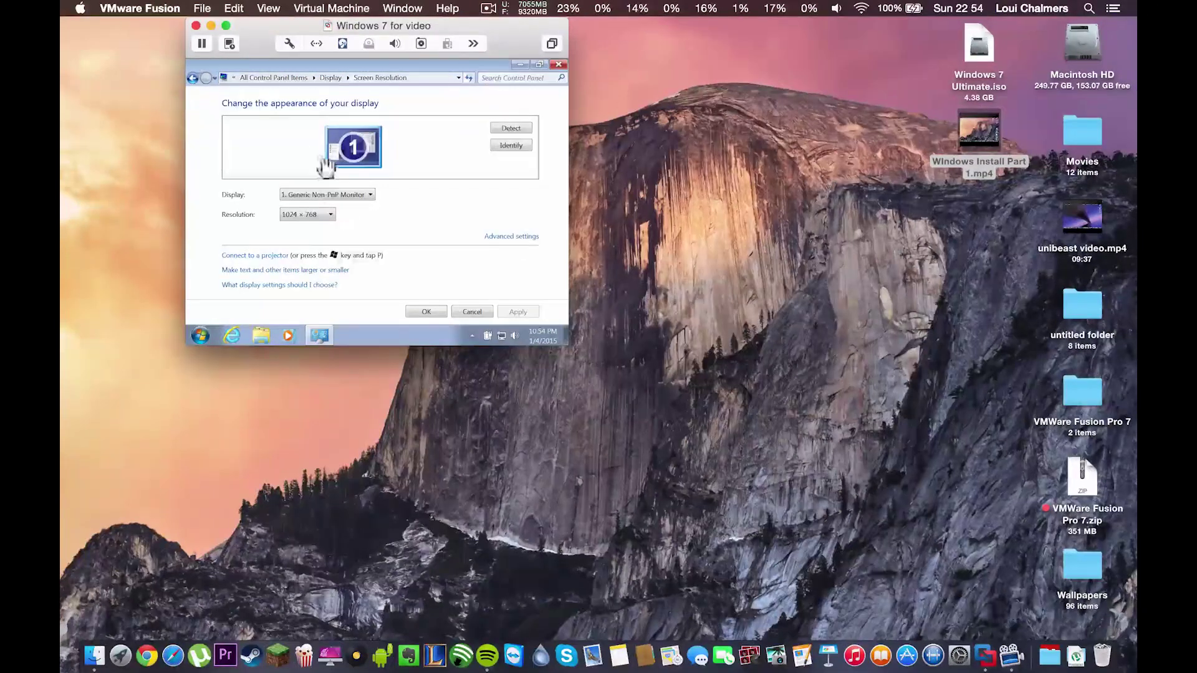
left_click(316, 215)
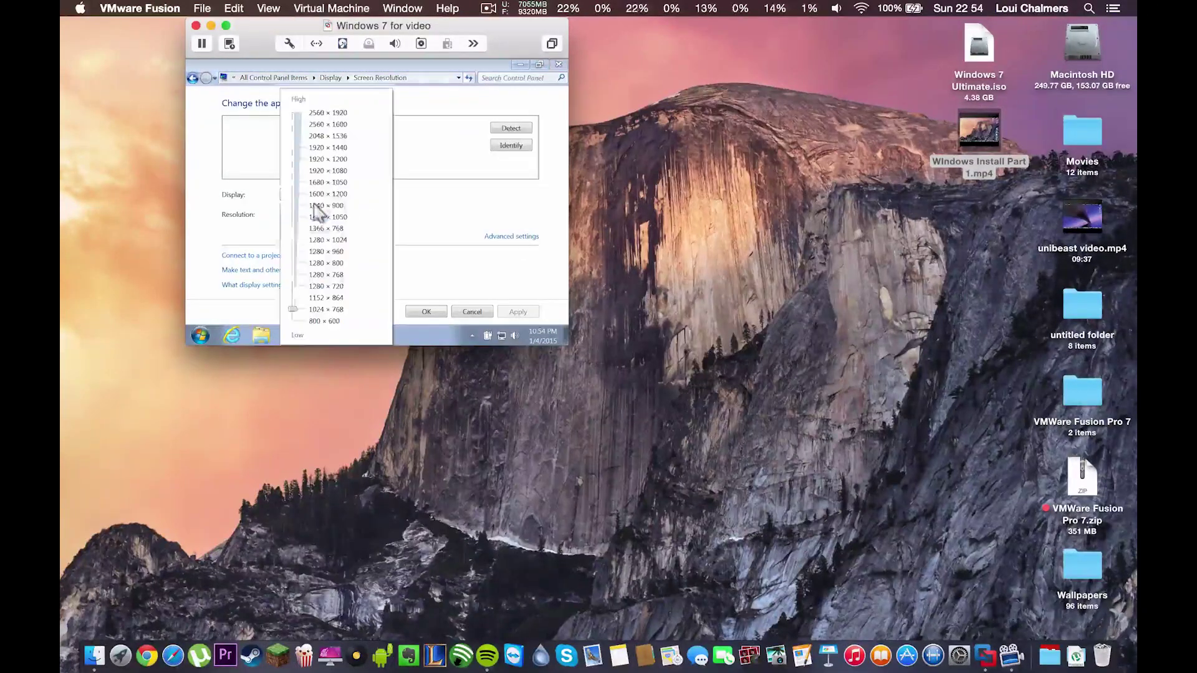
left_click(289, 159)
left_click(484, 293)
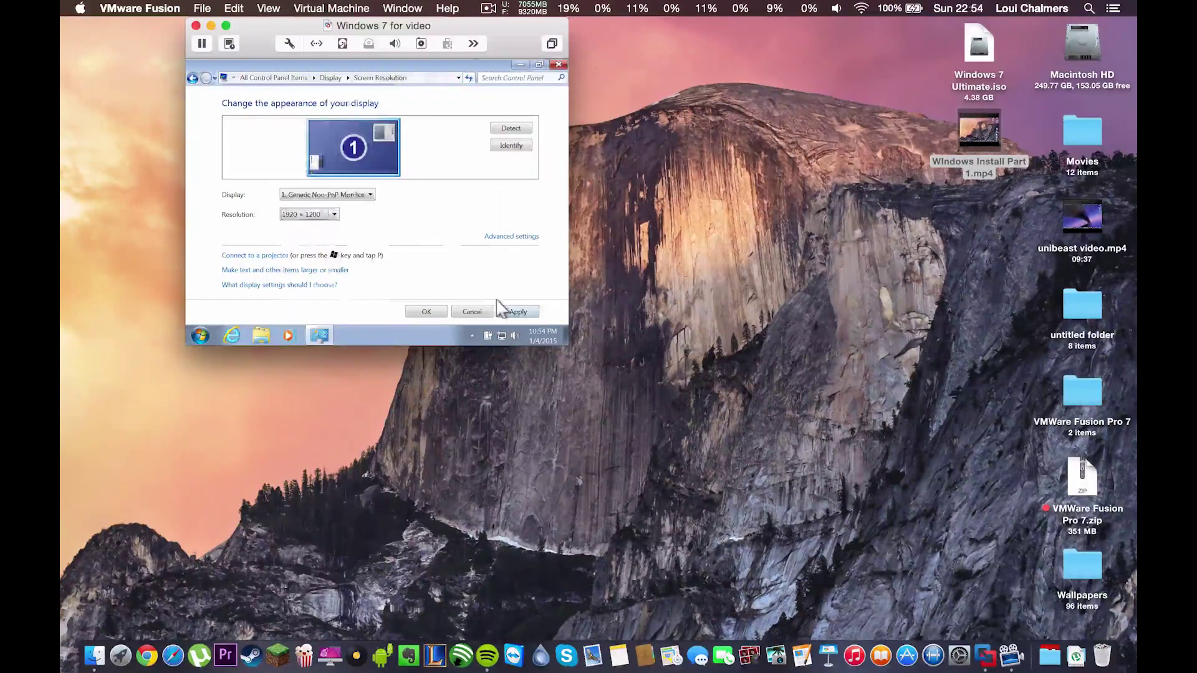
left_click(505, 311)
left_click(548, 273)
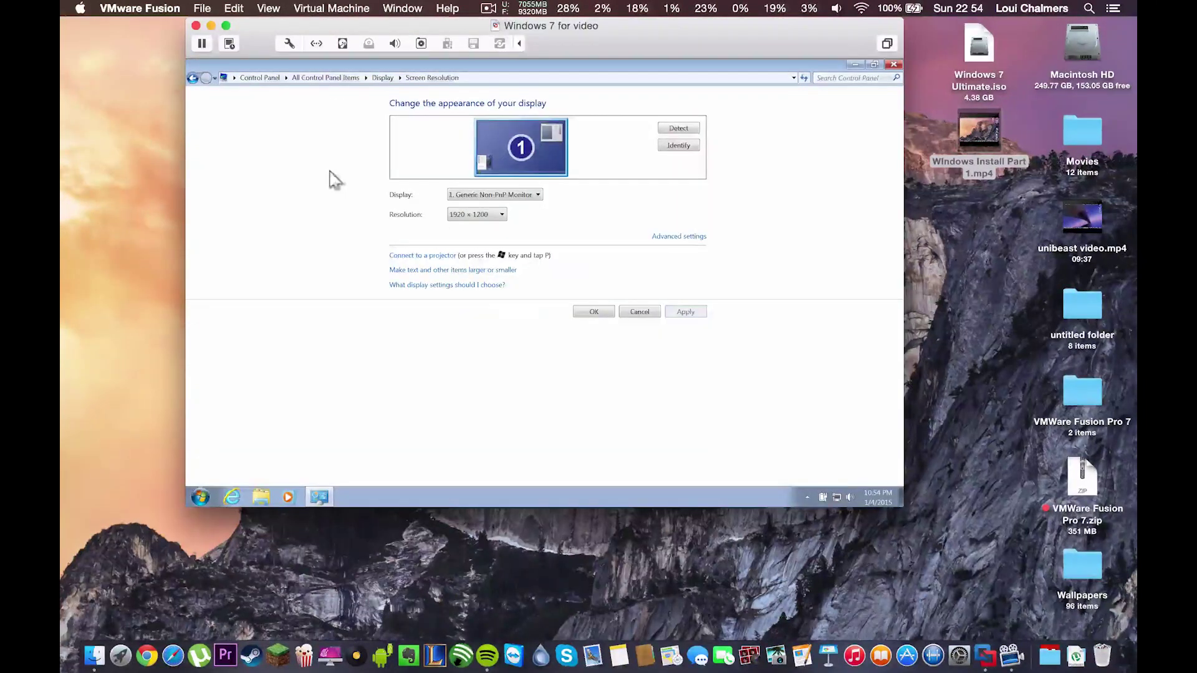
Apply Medium - 125% text size, log off later, and close Control Panel.
left_click(382, 77)
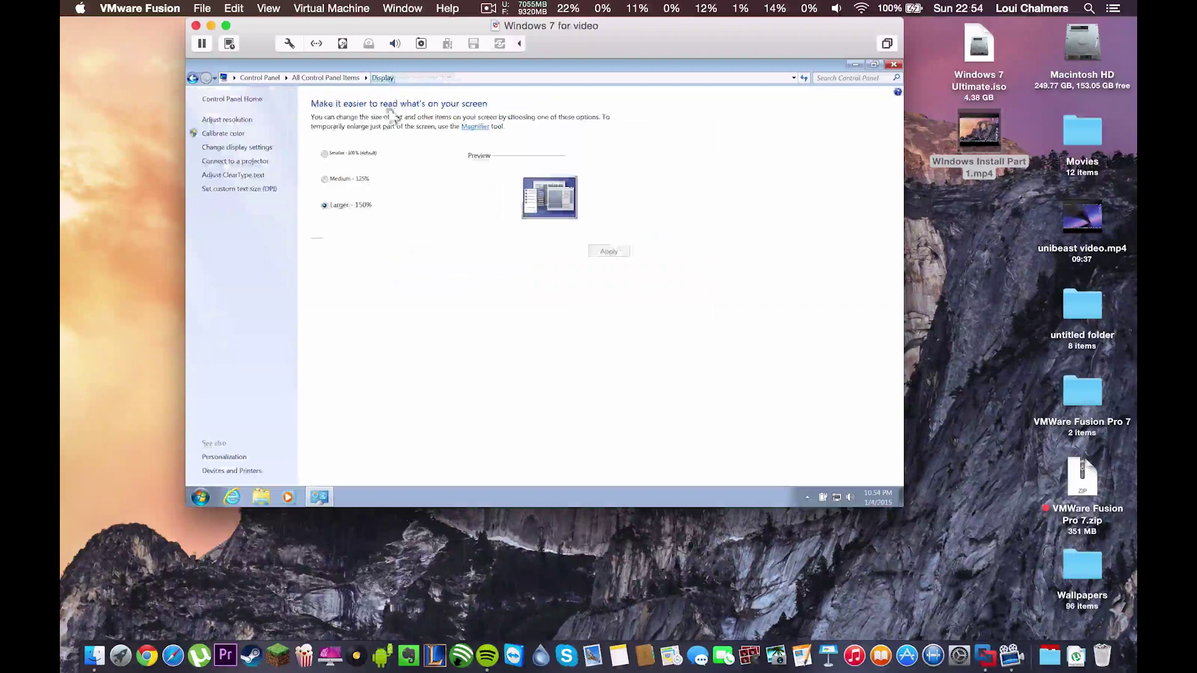
left_click(359, 182)
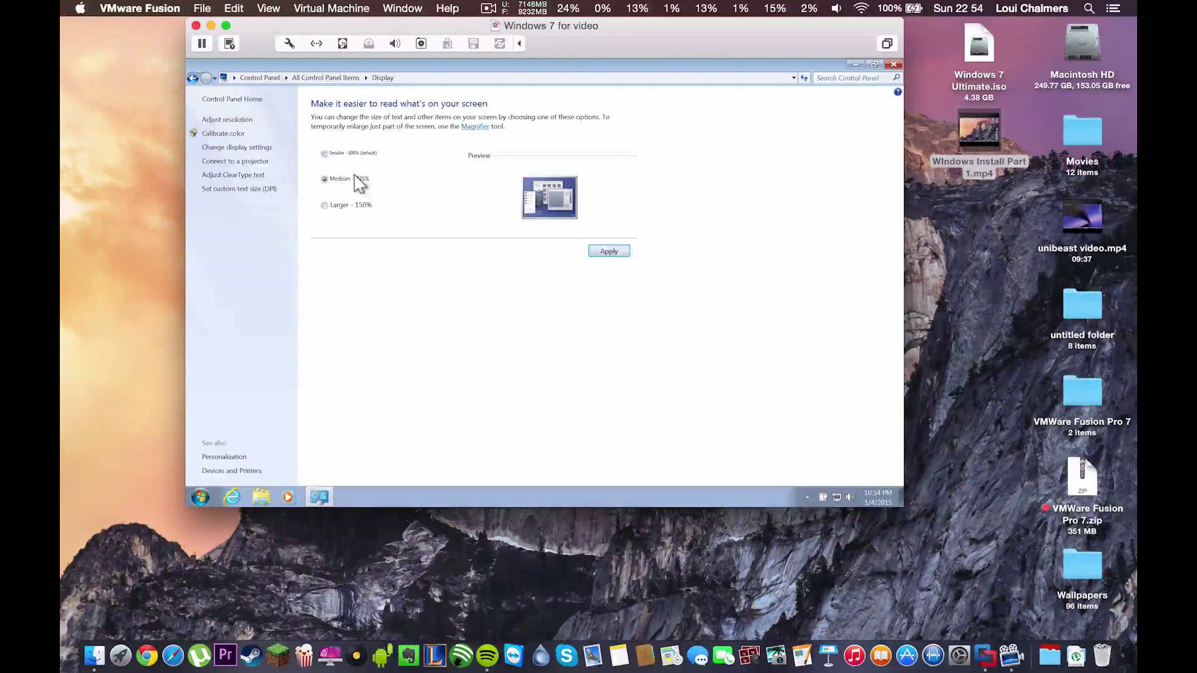
left_click(599, 253)
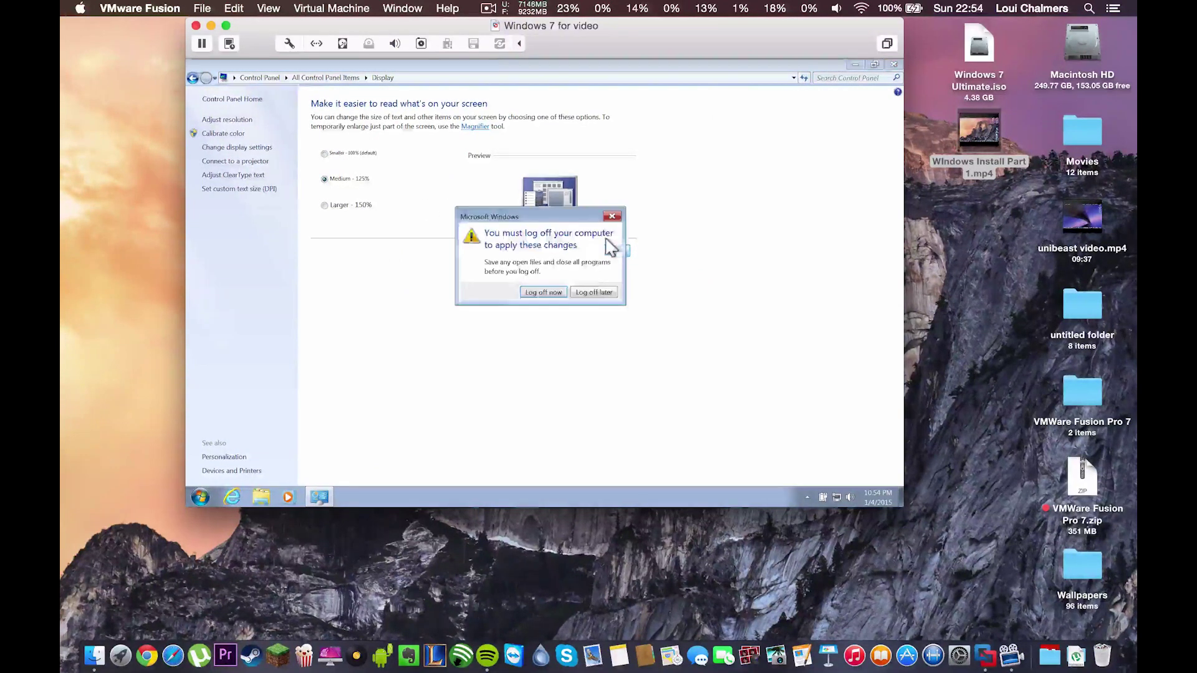
left_click(592, 292)
left_click(856, 64)
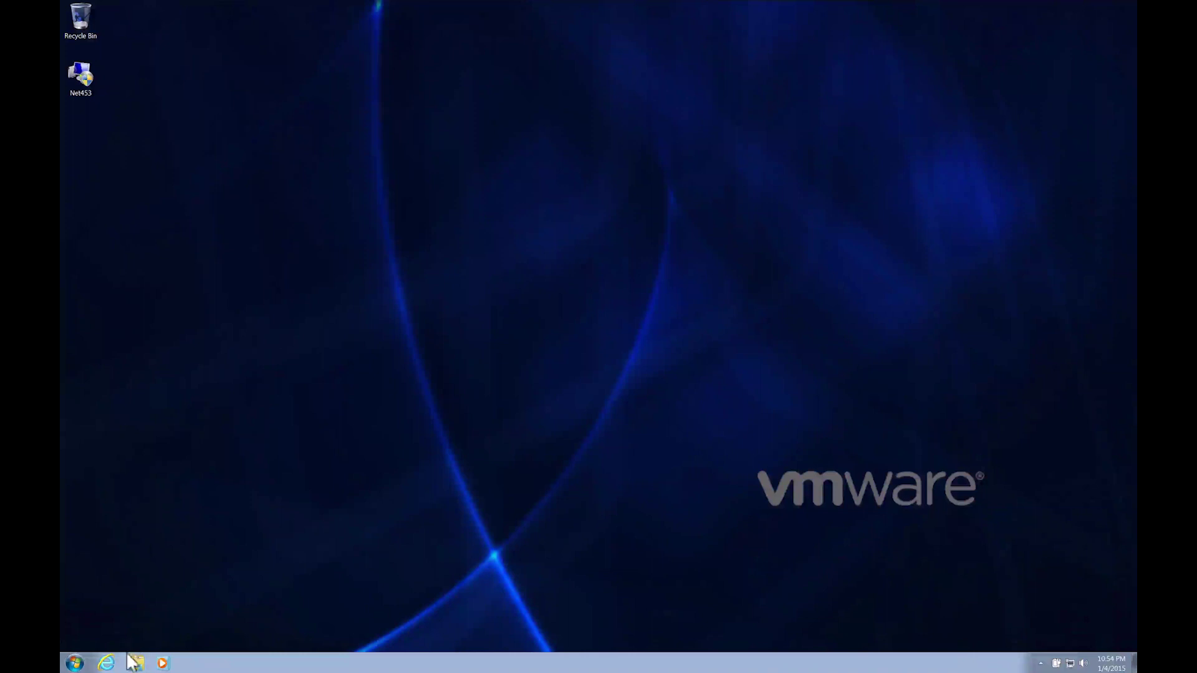
left_click(135, 663)
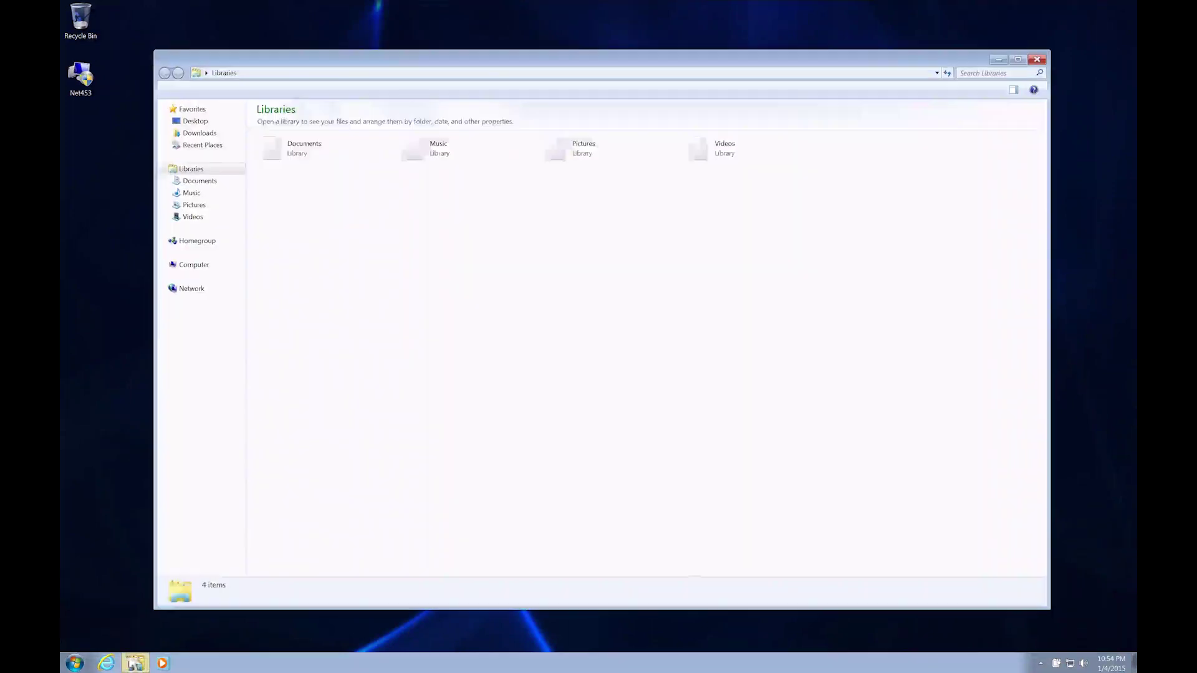
left_click(188, 264)
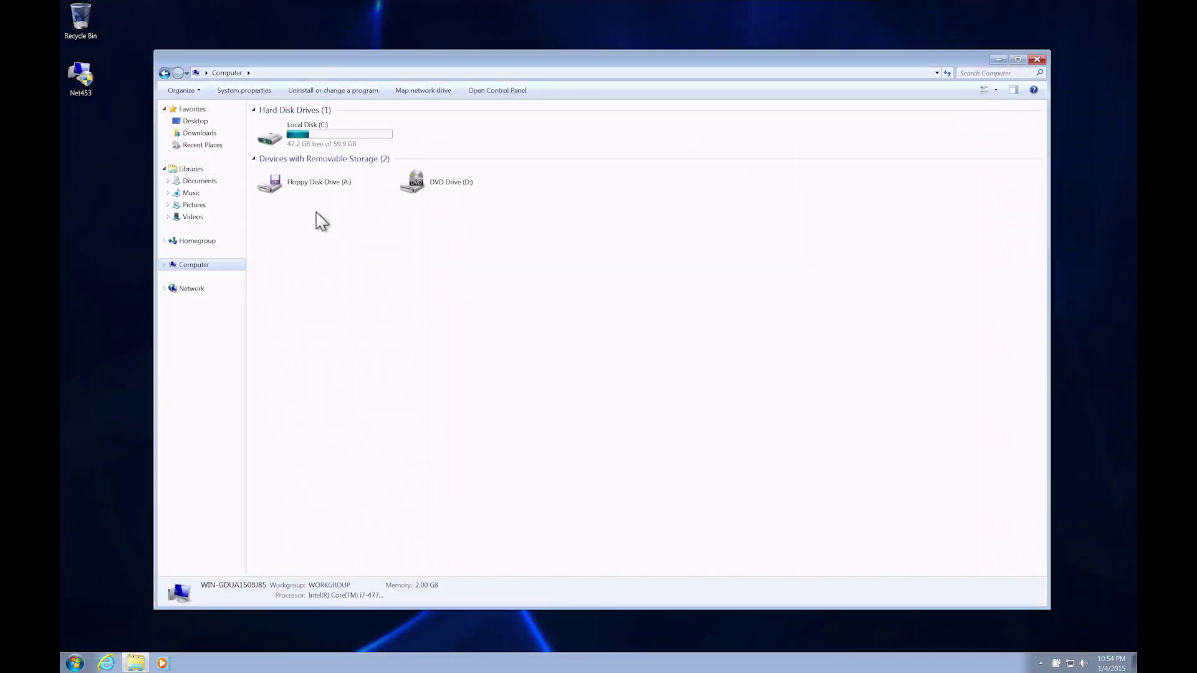
left_click(1023, 56)
left_click_drag(464, 221, 888, 298)
left_click_drag(774, 253, 568, 146)
left_click_drag(664, 125, 997, 409)
left_click_drag(983, 503, 1090, 556)
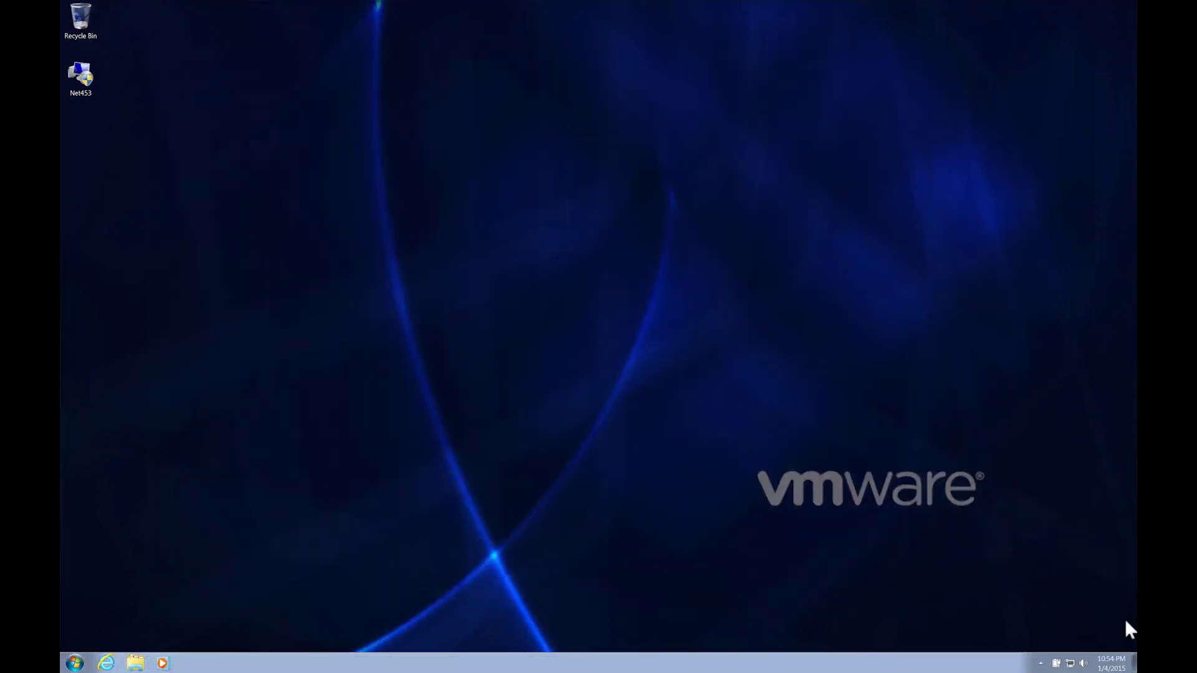
double_click(77, 7)
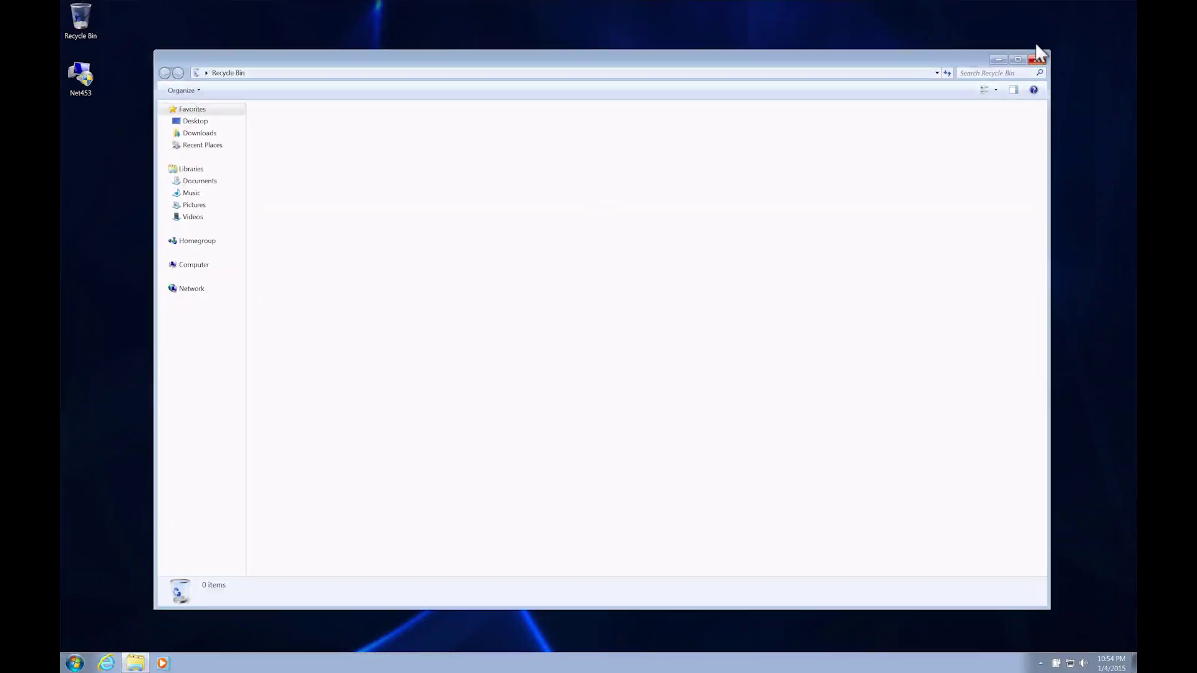
left_click(1037, 59)
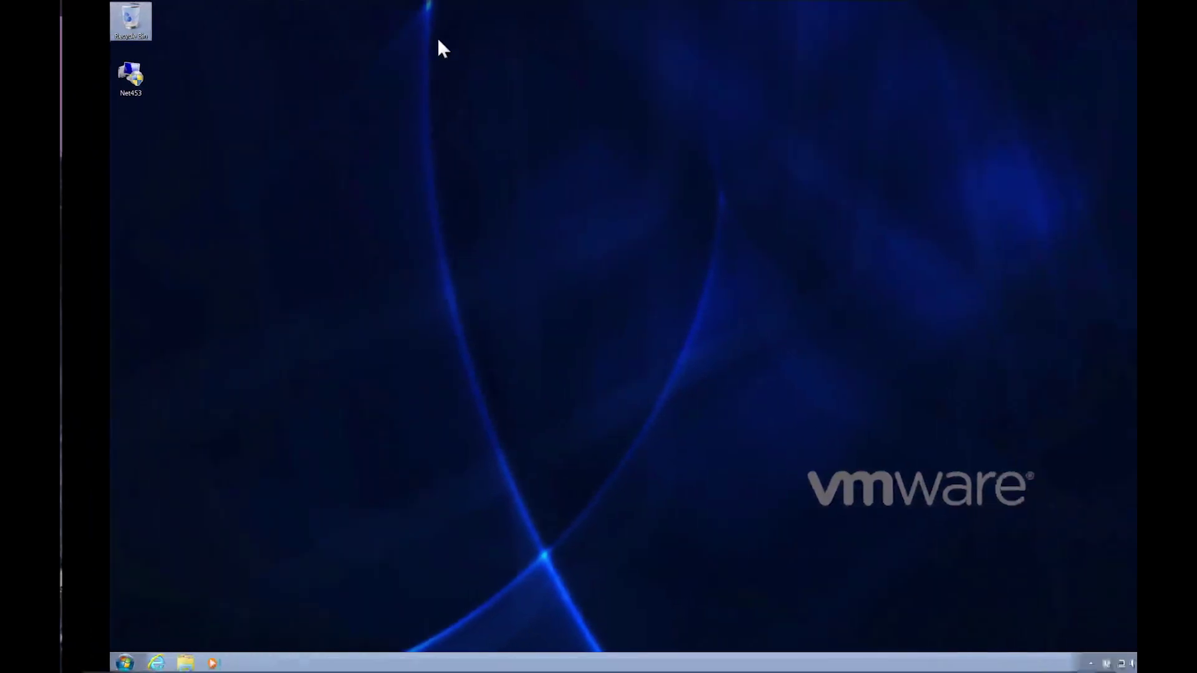
left_click(386, 3)
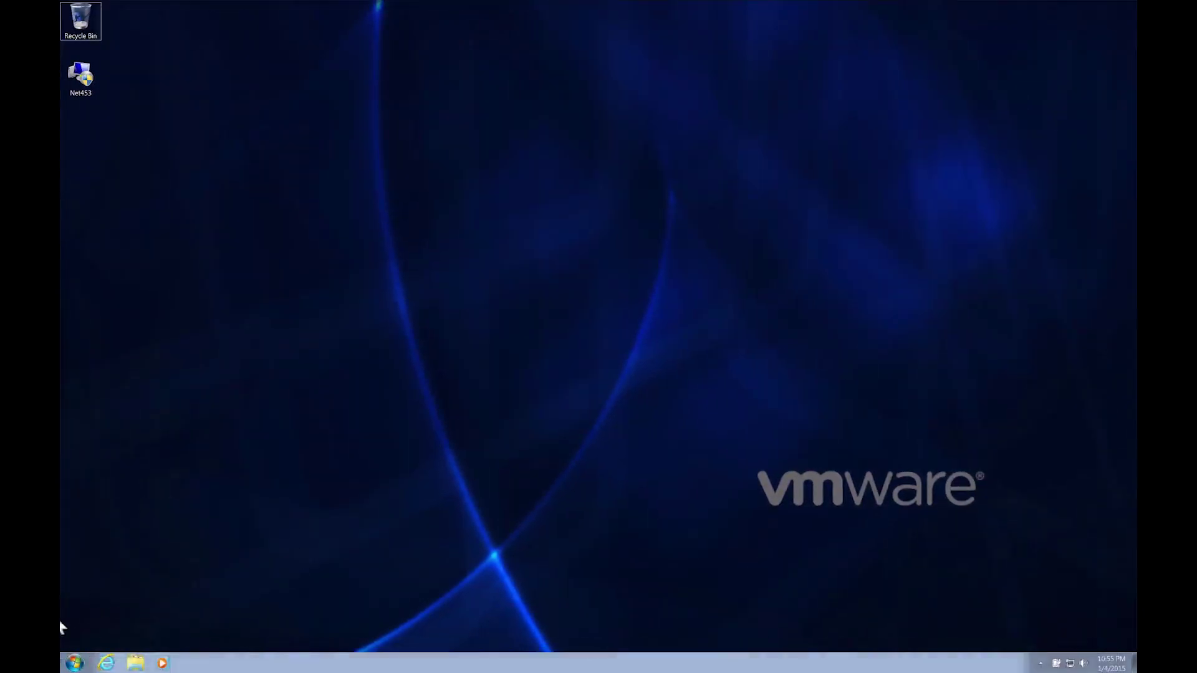
left_click(67, 662)
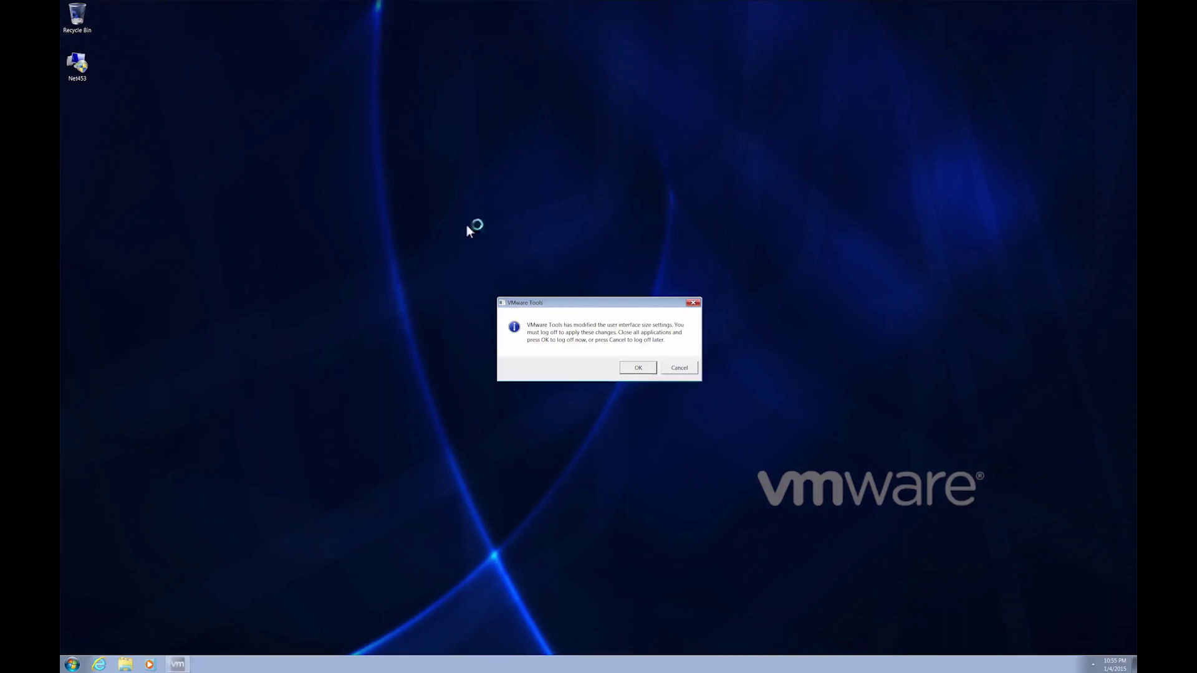
left_click(664, 368)
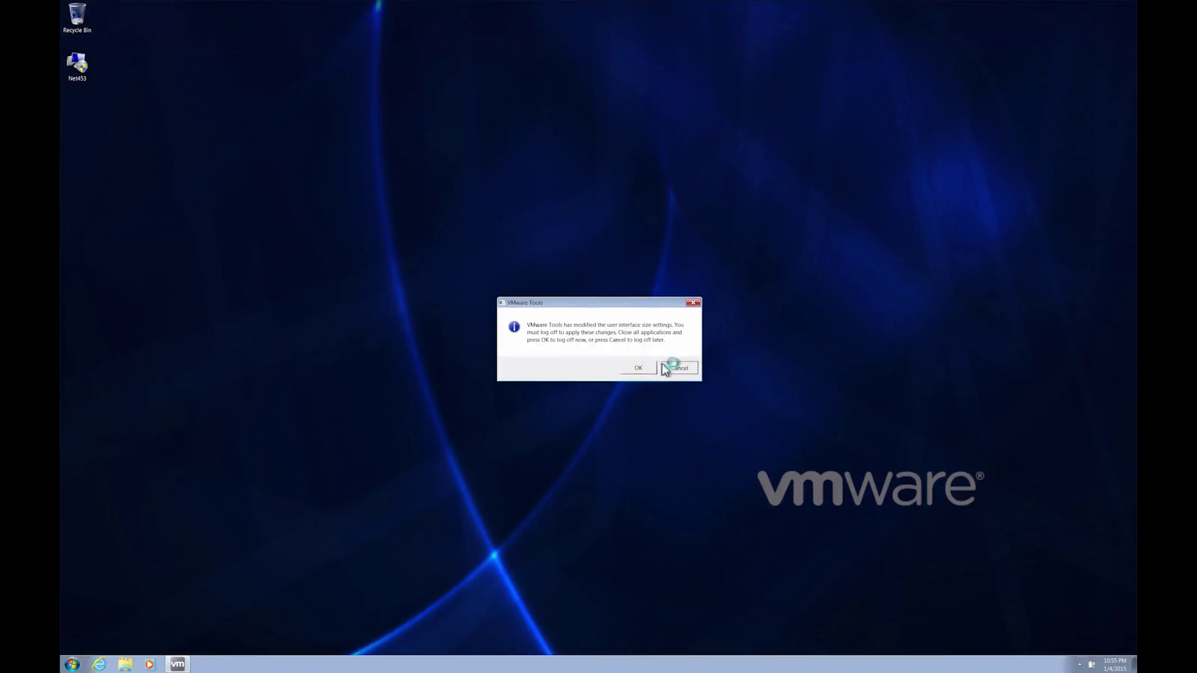
left_click_drag(391, 208, 474, 236)
left_click_drag(494, 172, 697, 357)
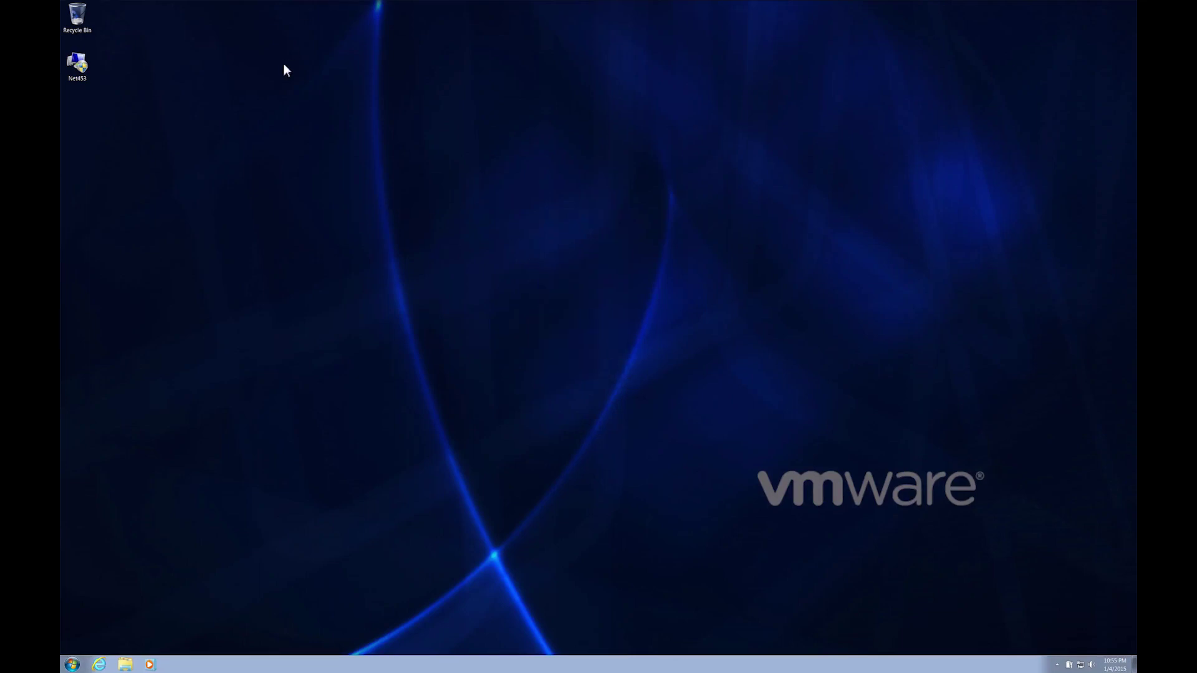
Exit full screen with the green button on Fusion's revealed toolbar.
mouse_move(299, 0)
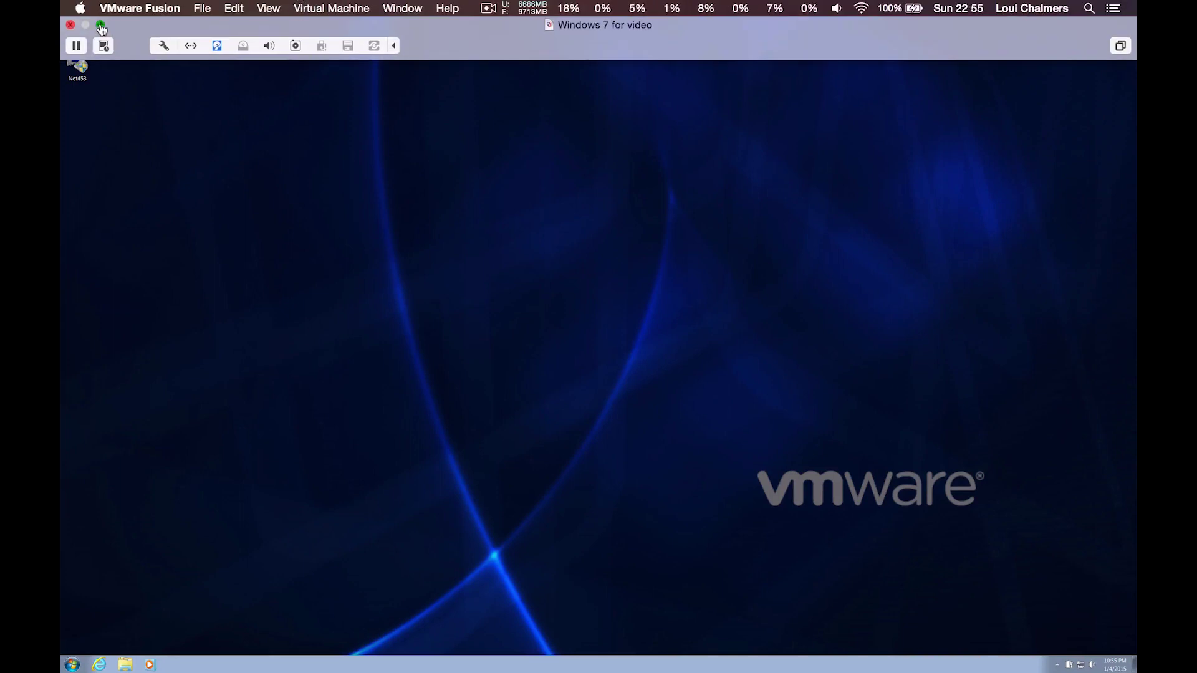
left_click(100, 25)
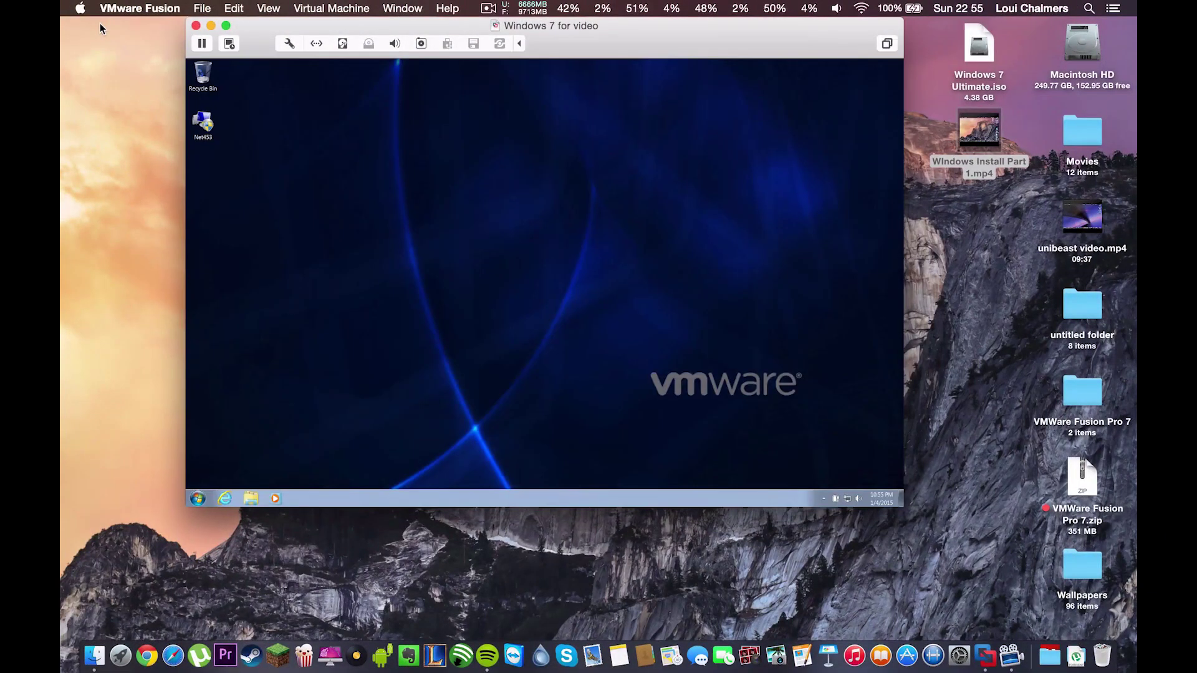